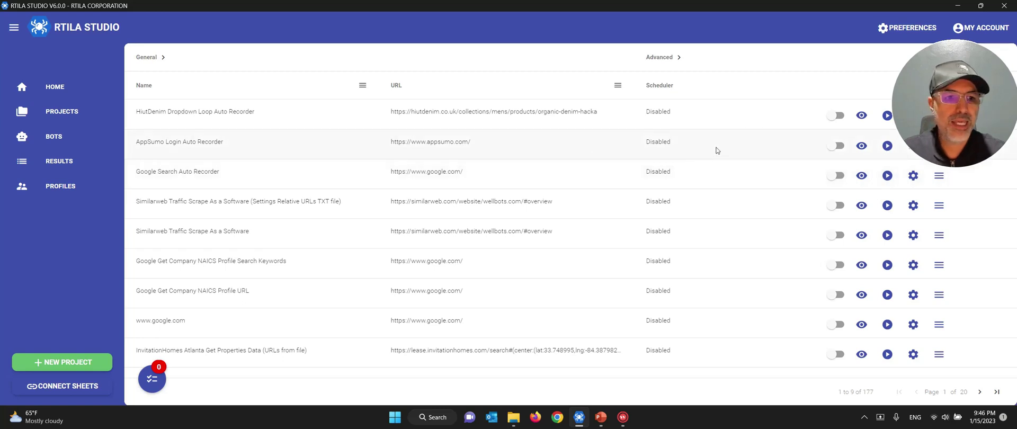
Run the AppSumo Login Auto Recorder project locally
left_click_drag(939, 127, 54, 291)
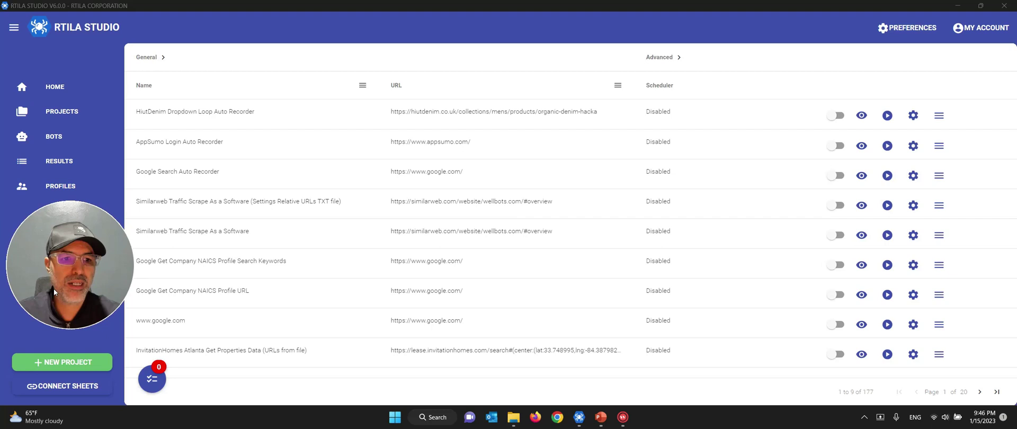
left_click(889, 152)
left_click(904, 149)
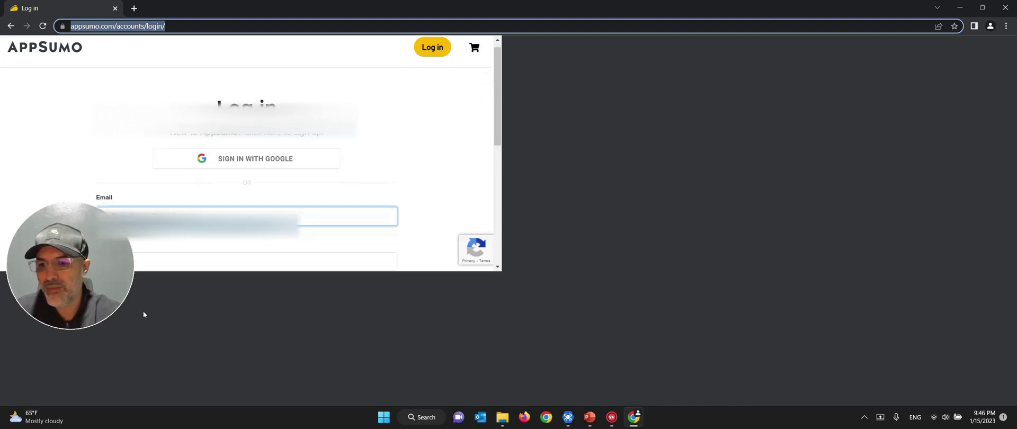
left_click_drag(89, 283, 649, 134)
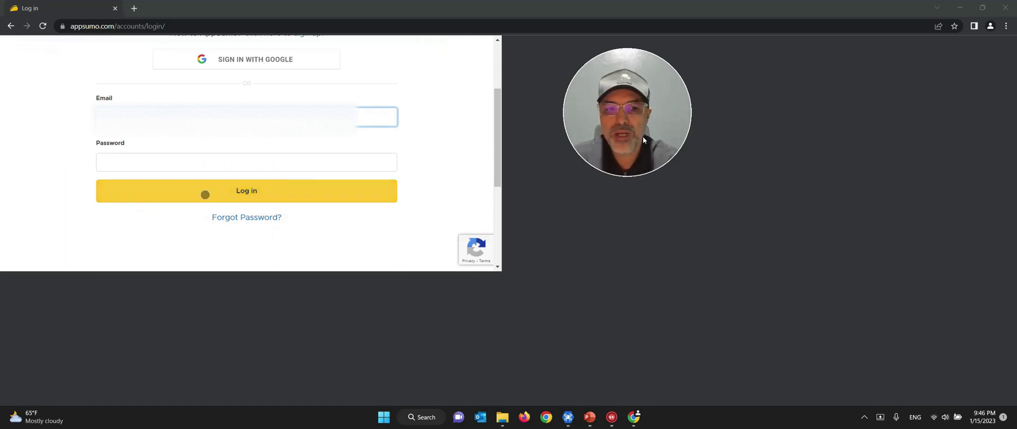
Fill in the account password, submit the AppSumo login and close the project queue
key("Tab")
type("•••••••••••••••")
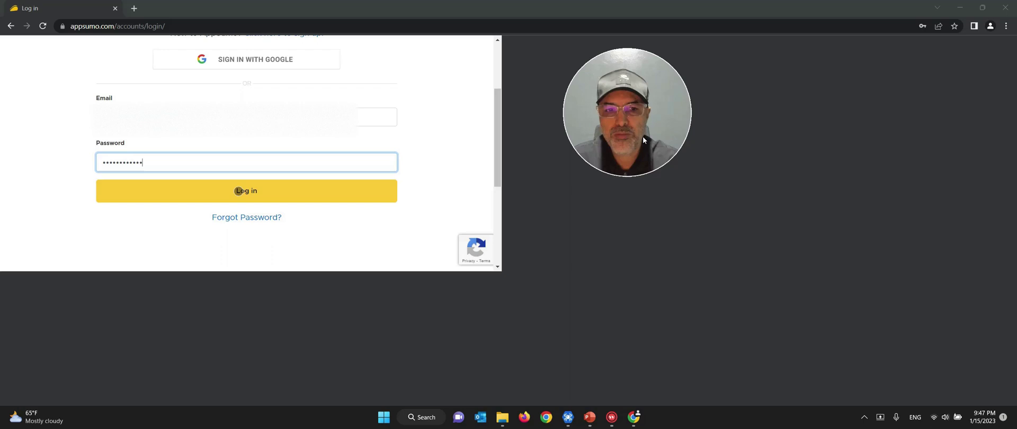
key("Return")
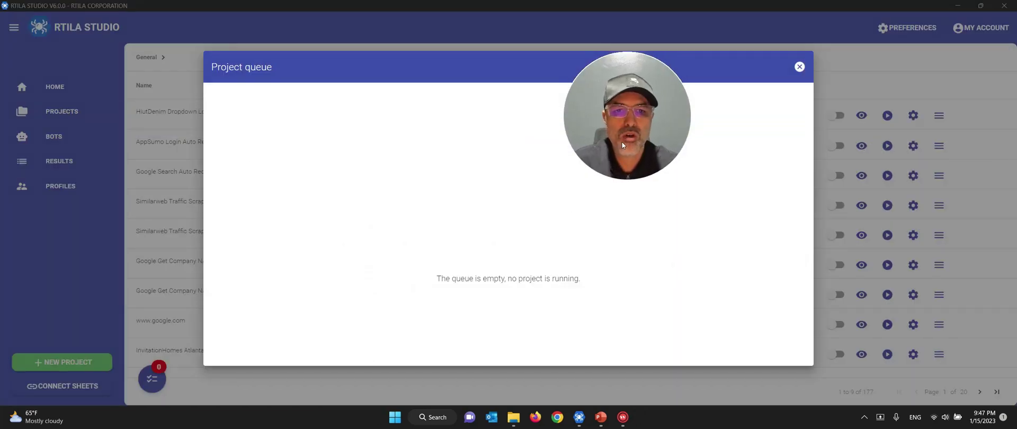
left_click_drag(621, 148, 949, 126)
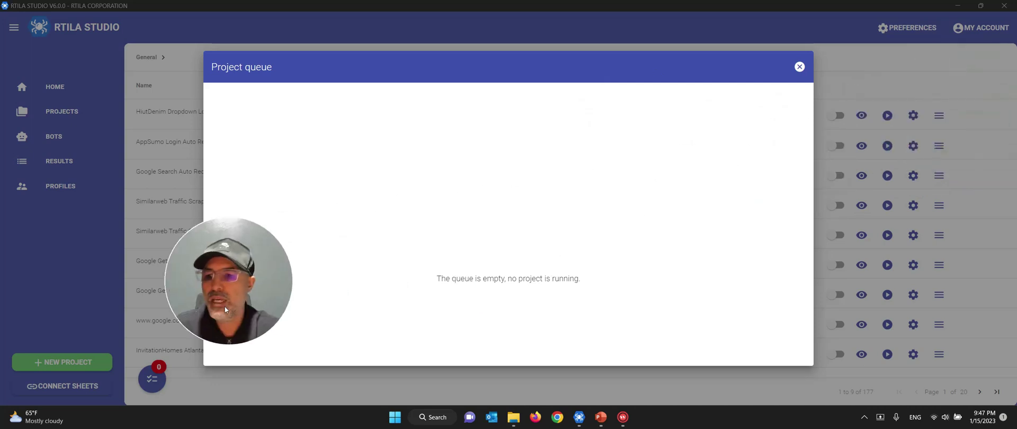
left_click(799, 67)
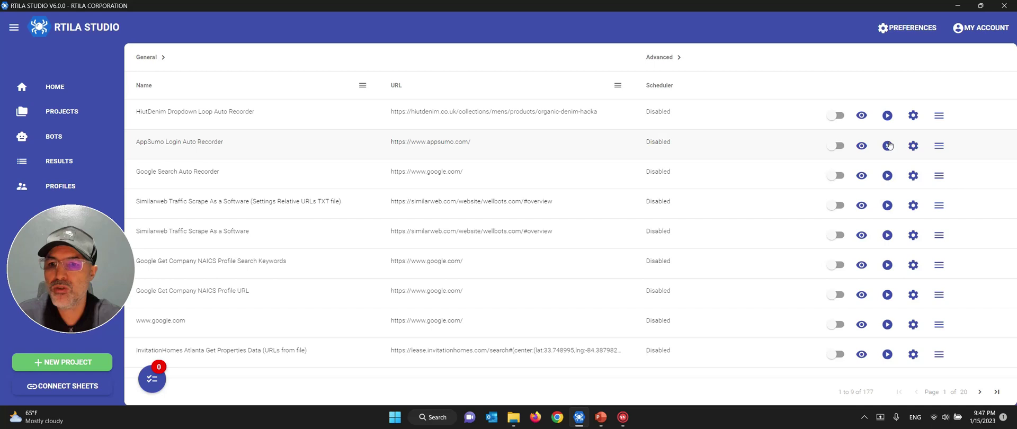
Run the Google Search Auto Recorder project locally with a search for rtila.com, and close the project queue
left_click(888, 176)
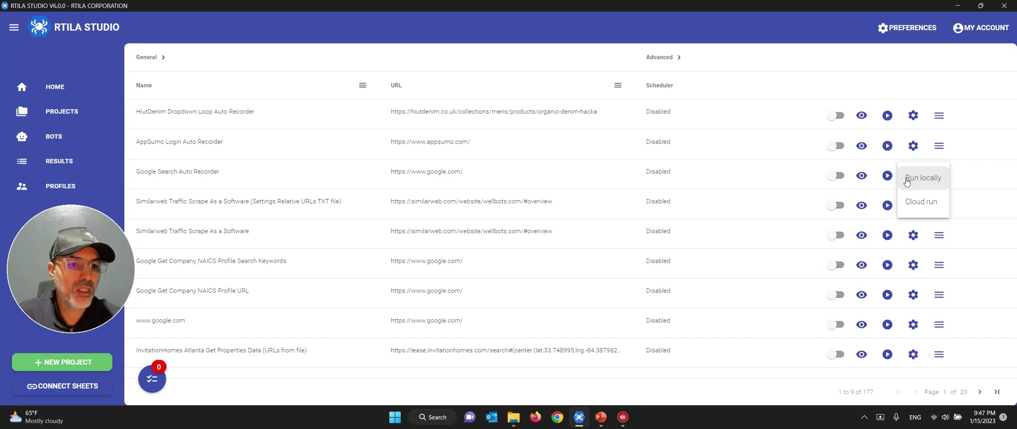
left_click(907, 180)
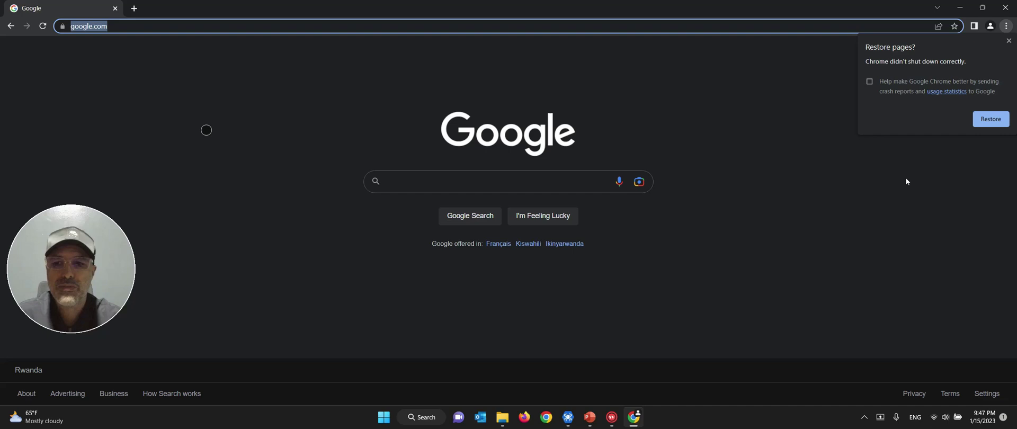
type("rtila.com")
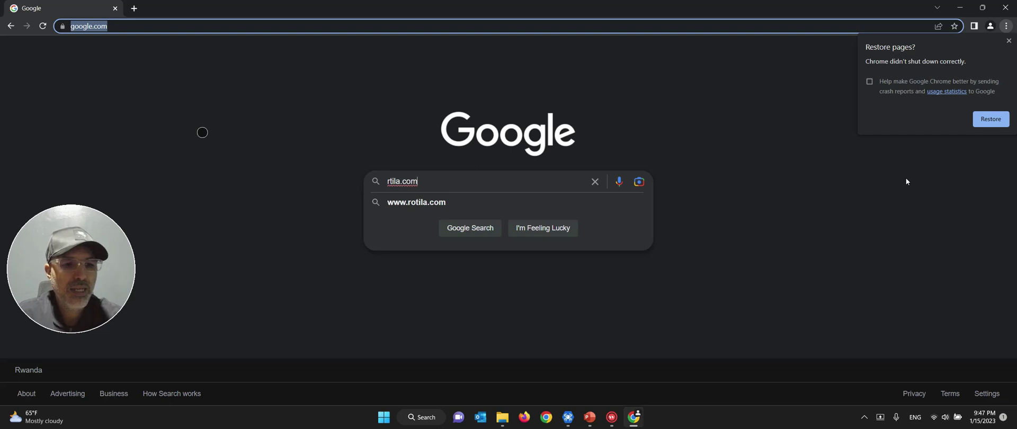
key("Return")
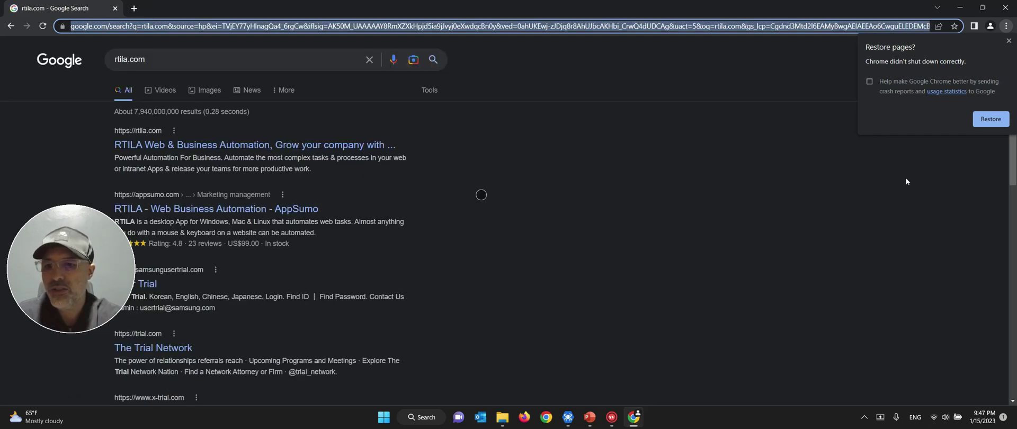
key("alt+F4")
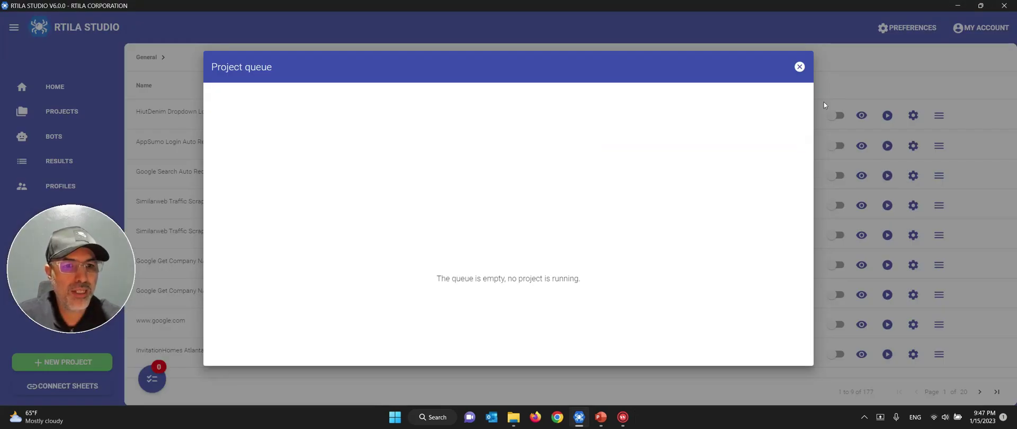
left_click(800, 67)
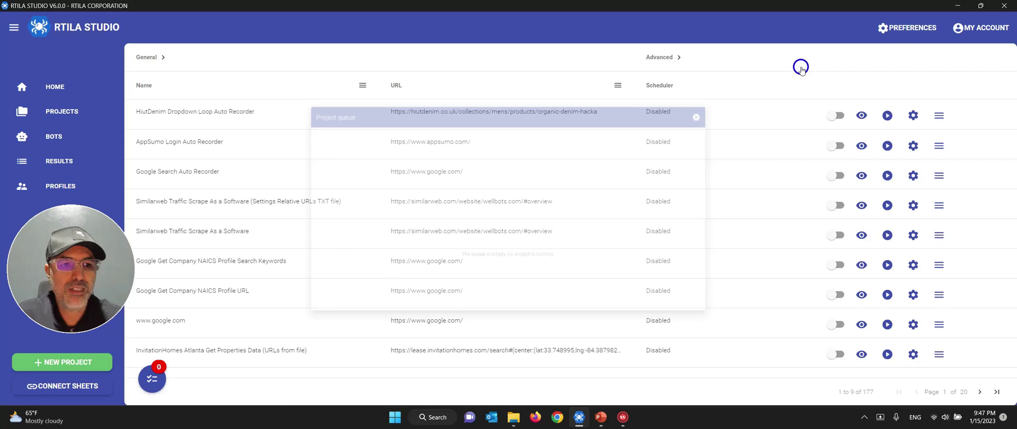
Run the HiutDenim Dropdown Loop Auto Recorder project locally and dismiss the browser's page restore prompt
left_click(887, 116)
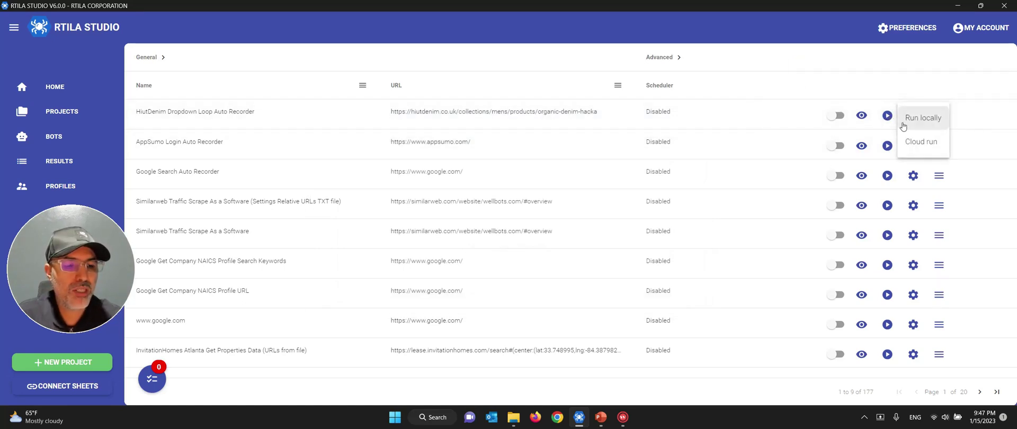
left_click(902, 125)
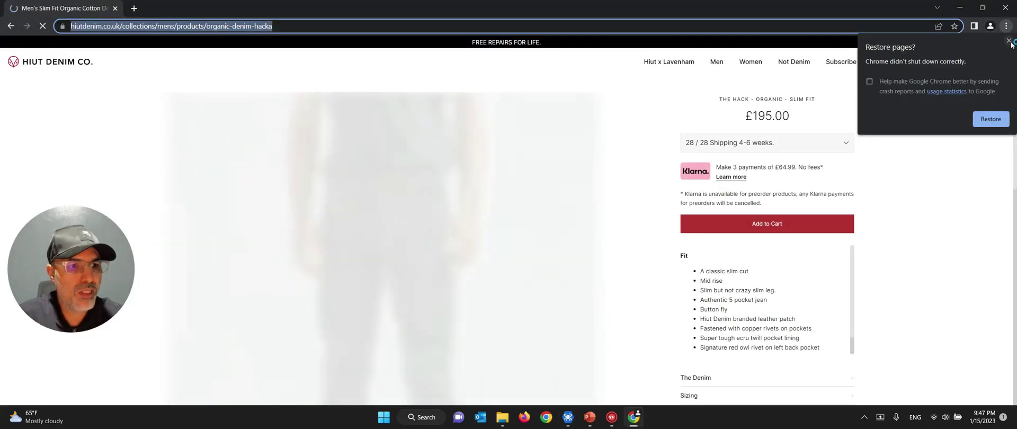
left_click(1009, 42)
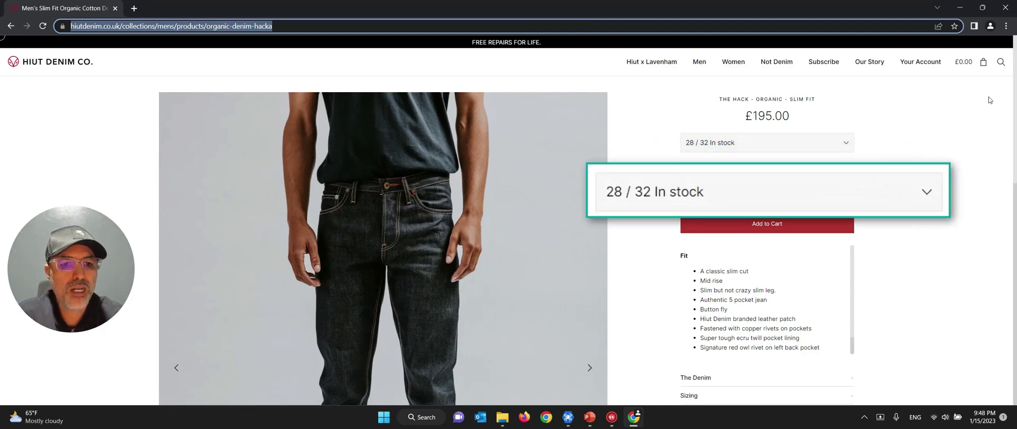
Go through the waist and length options in the jeans' size selector one after another
left_click(777, 152)
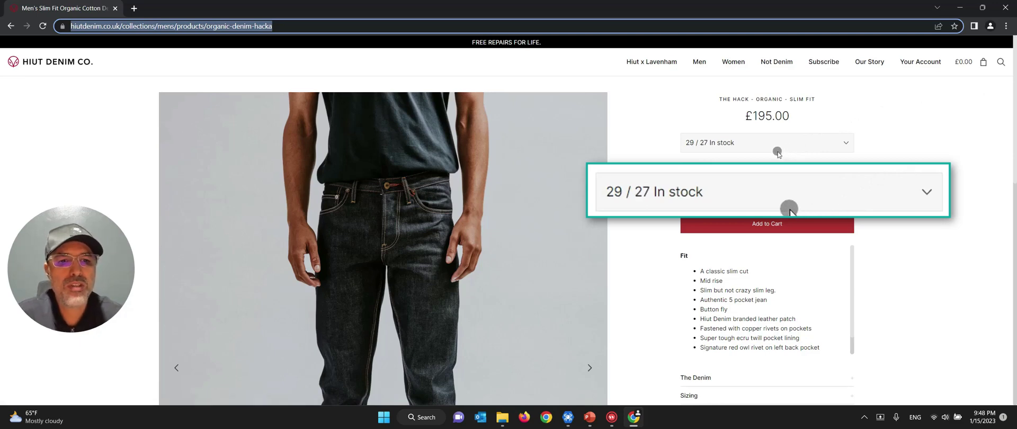
key("Down")
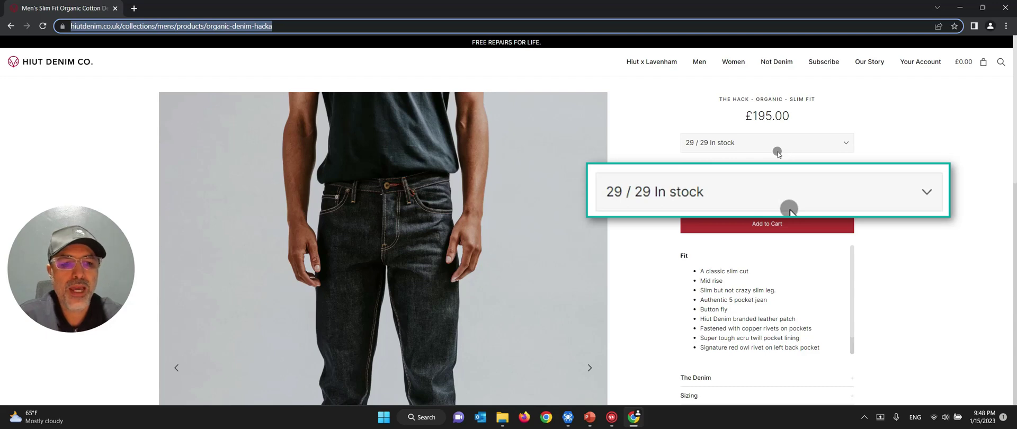
key("Down")
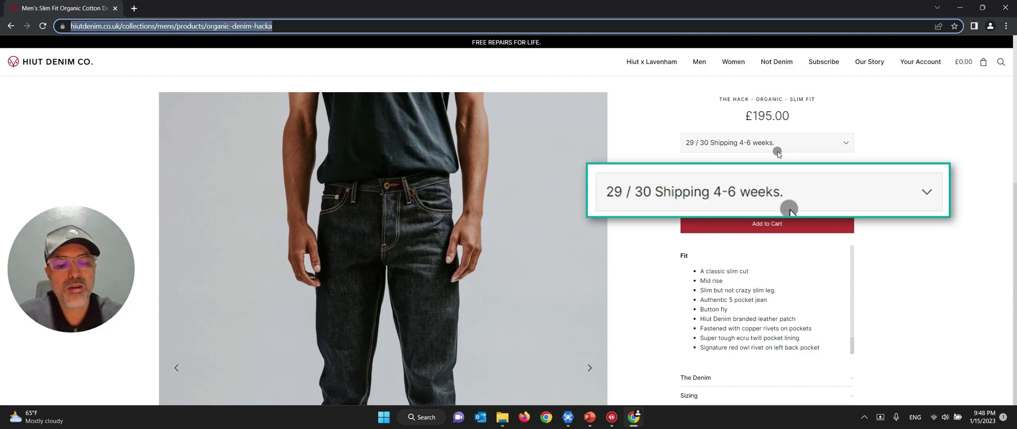
key("Down")
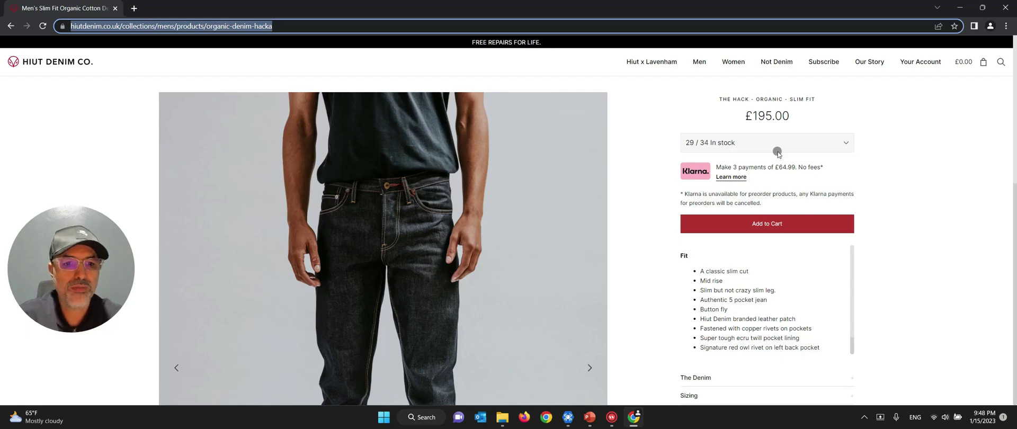
key("Down")
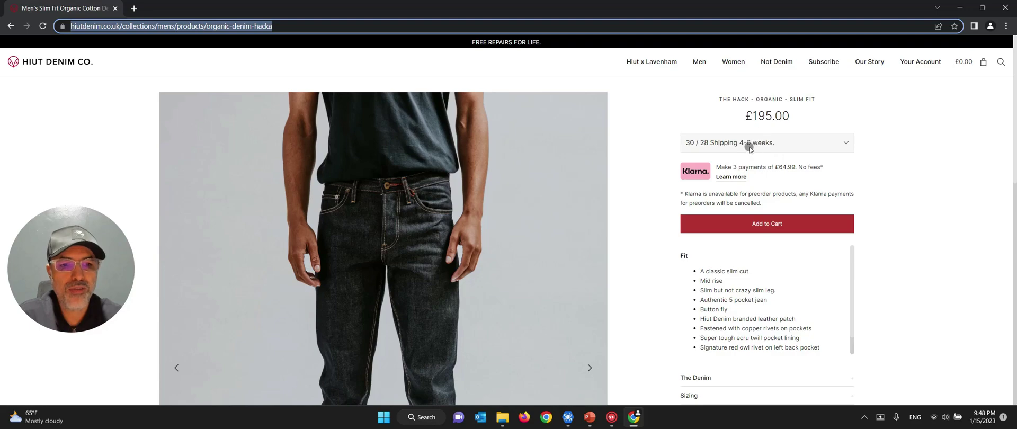
Switch back to RTILA Studio, close the project queue and stop the HiutDenim Dropdown Loop Auto Recorder run
left_click(570, 421)
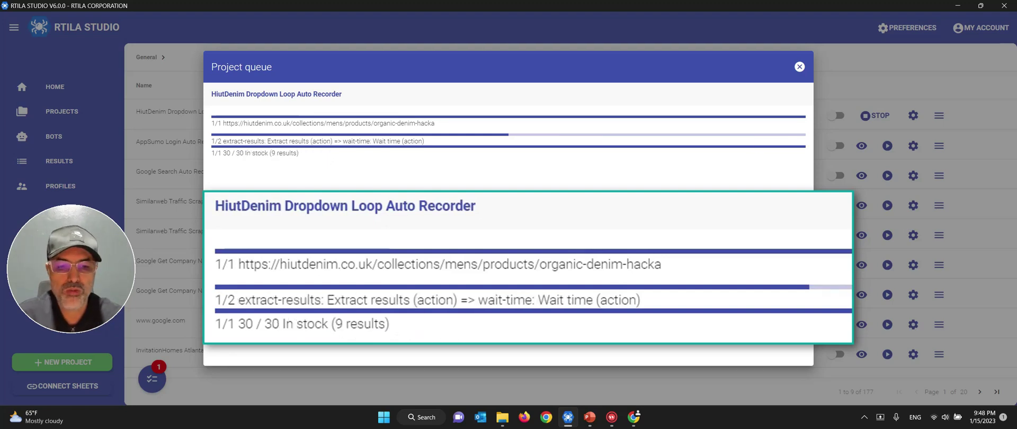
left_click(799, 67)
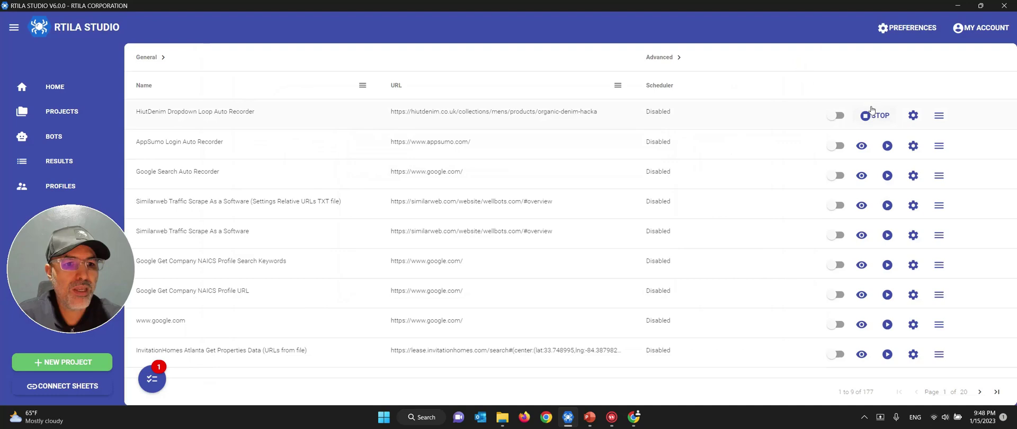
left_click(871, 116)
left_click(539, 230)
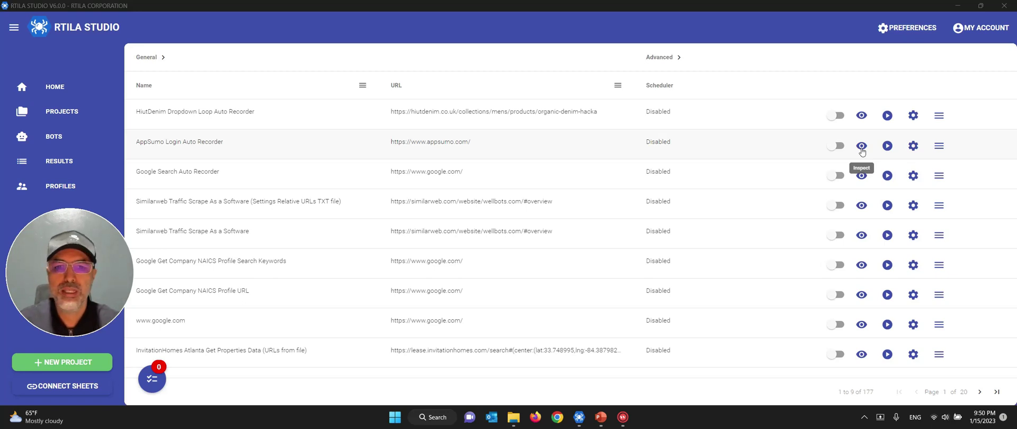
left_click(75, 372)
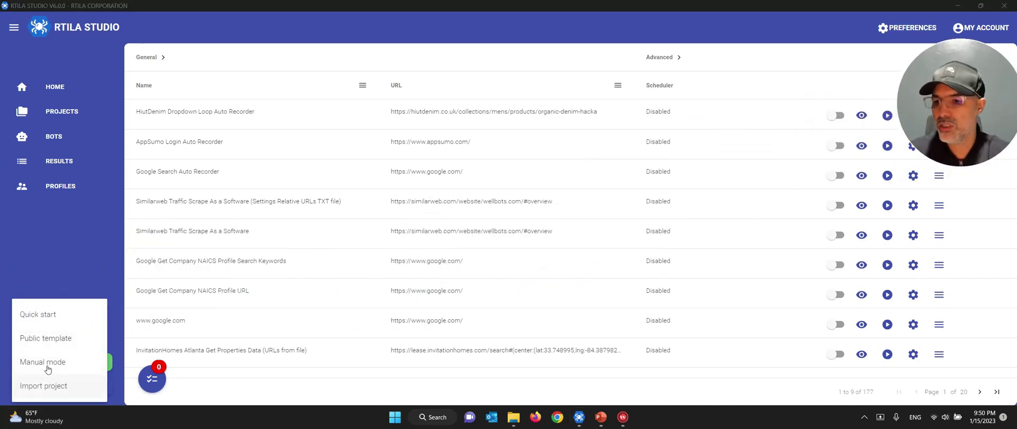
left_click(42, 315)
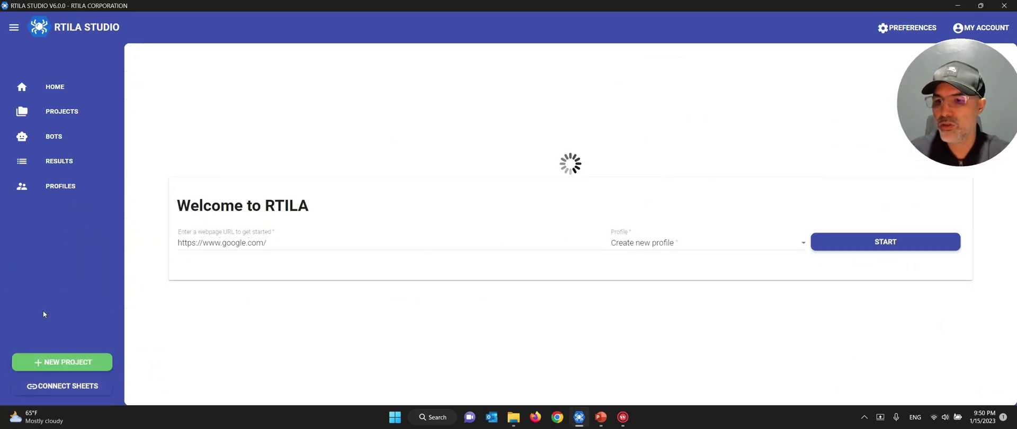
double_click(228, 242)
type("appsumo")
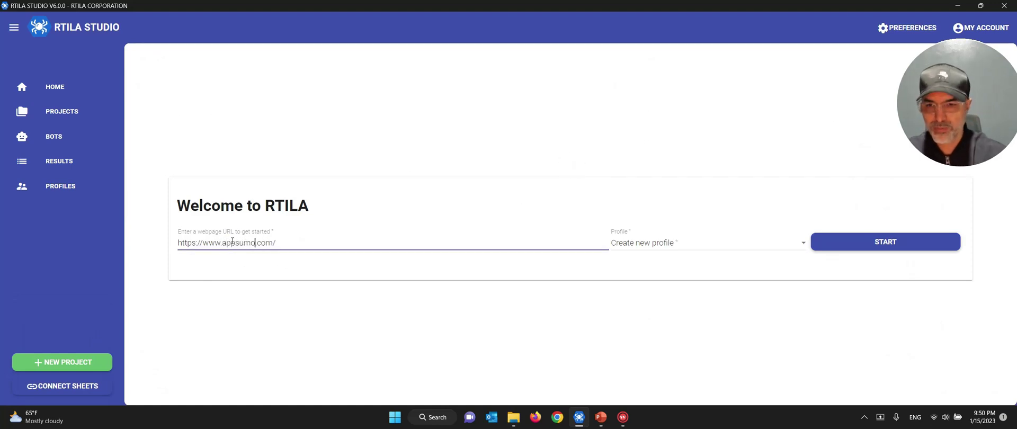
left_click(858, 243)
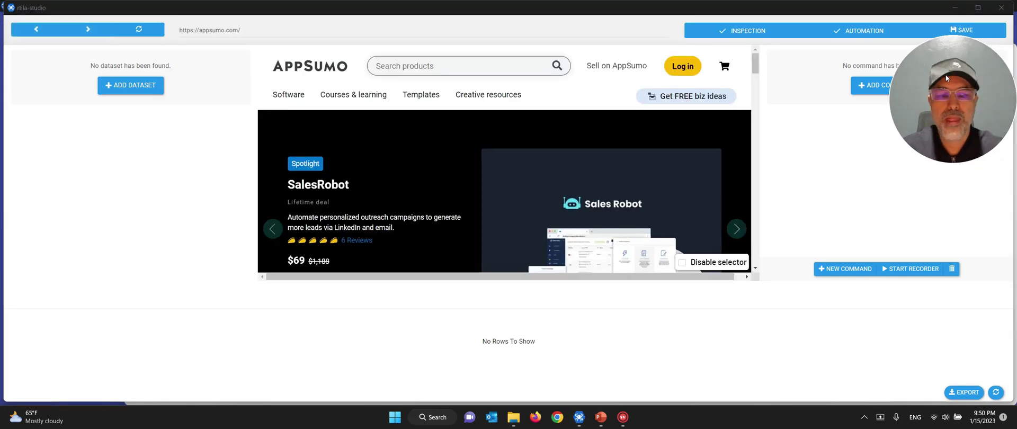
Turn off Inspection so only Automation remains enabled, and start the recorder
left_click_drag(945, 75, 73, 240)
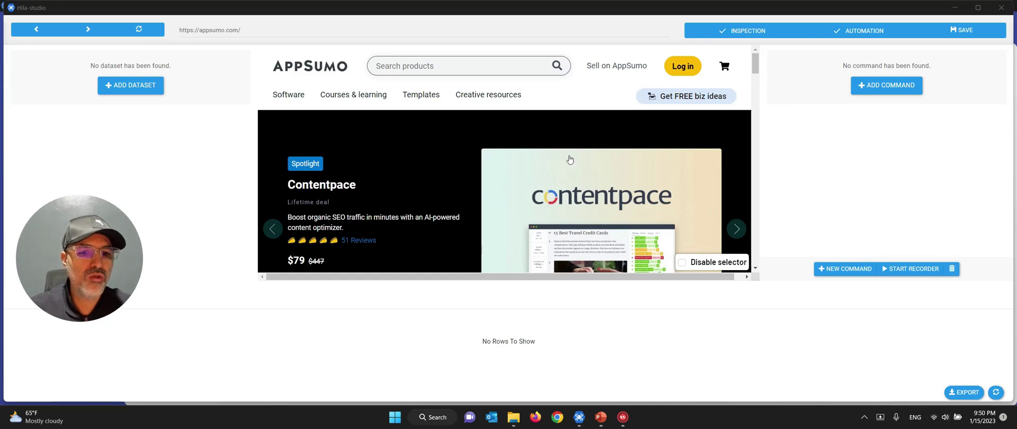
left_click(724, 33)
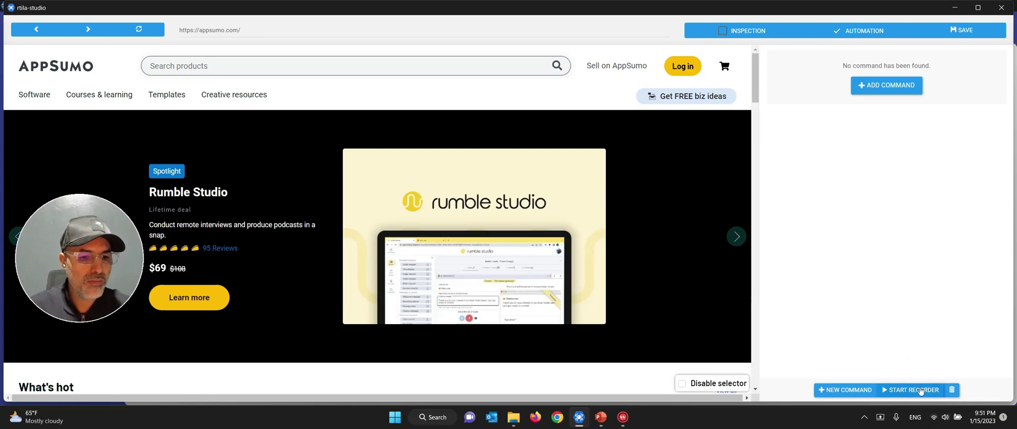
left_click(921, 391)
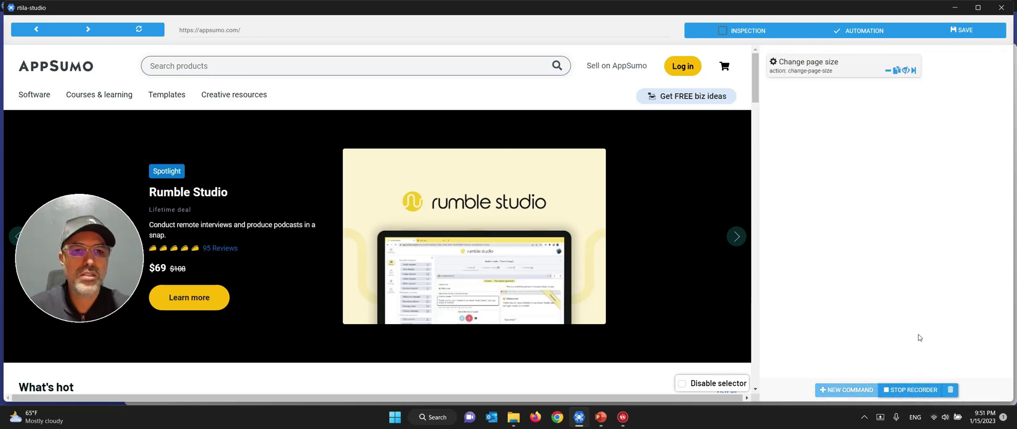
Open AppSumo's login page, fill in the account email and password, and log in while the recorder runs
left_click(681, 67)
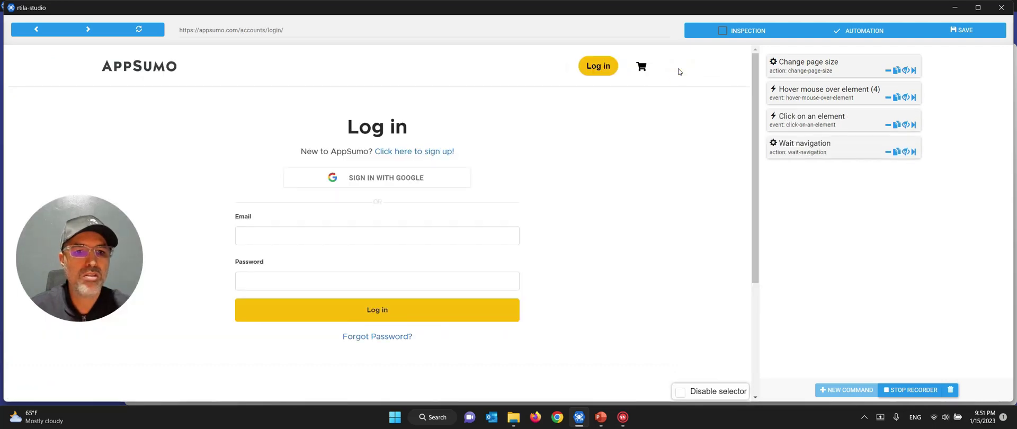
left_click(296, 236)
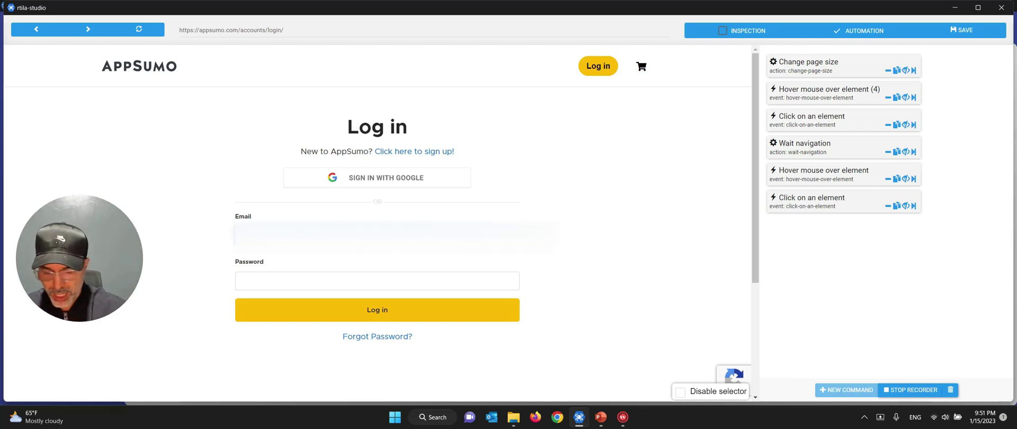
key("ctrl+v")
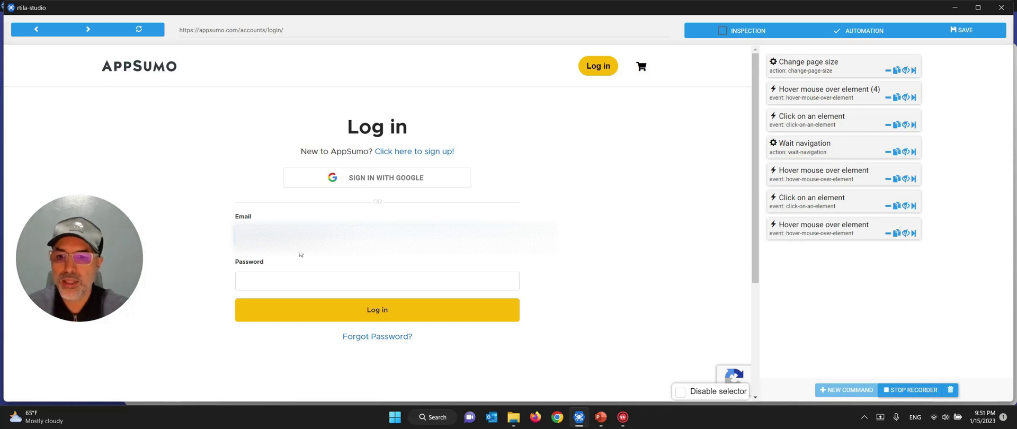
left_click(301, 276)
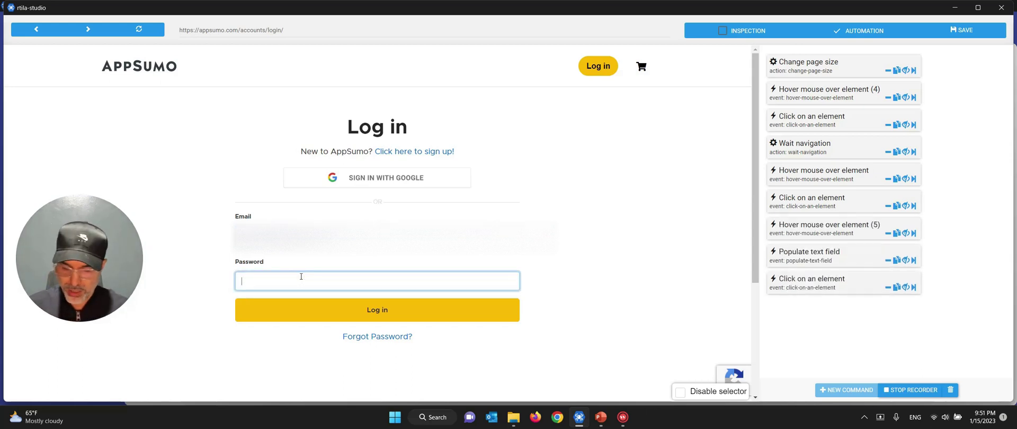
key("ctrl+v")
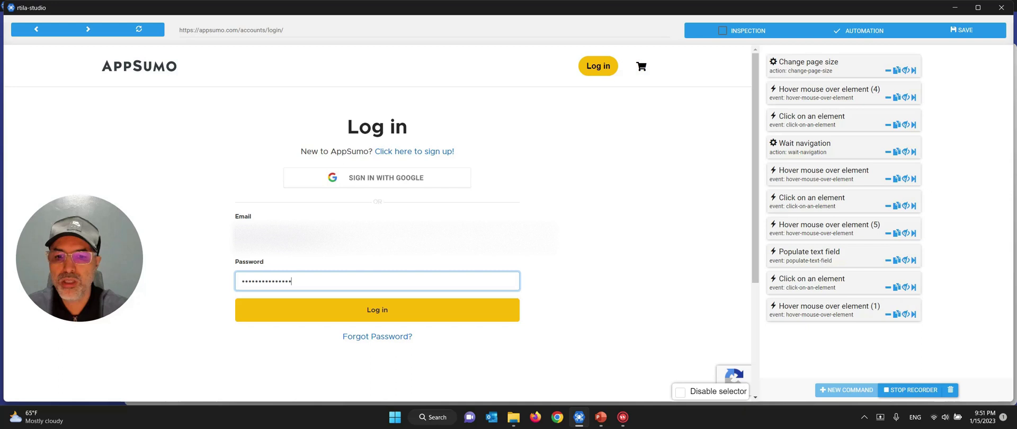
left_click(378, 315)
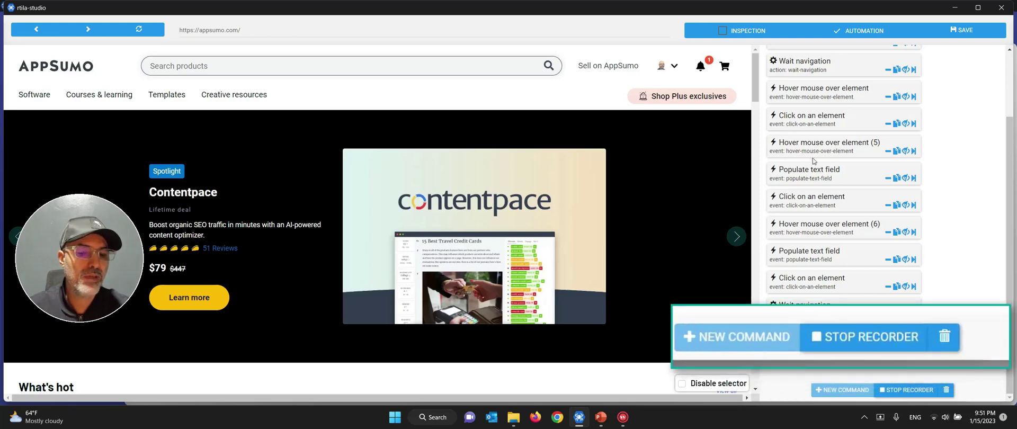
Stop the recorder, log out of the AppSumo account and save the recorded automation
left_click(907, 390)
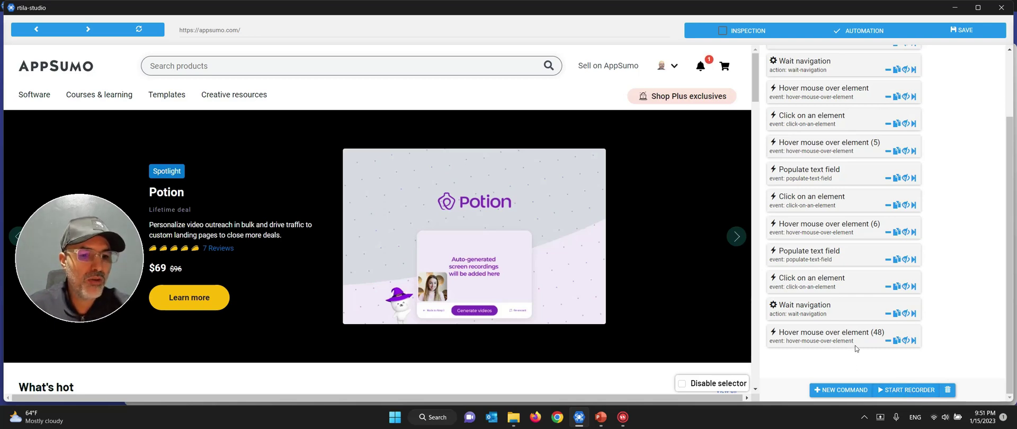
mouse_move(664, 66)
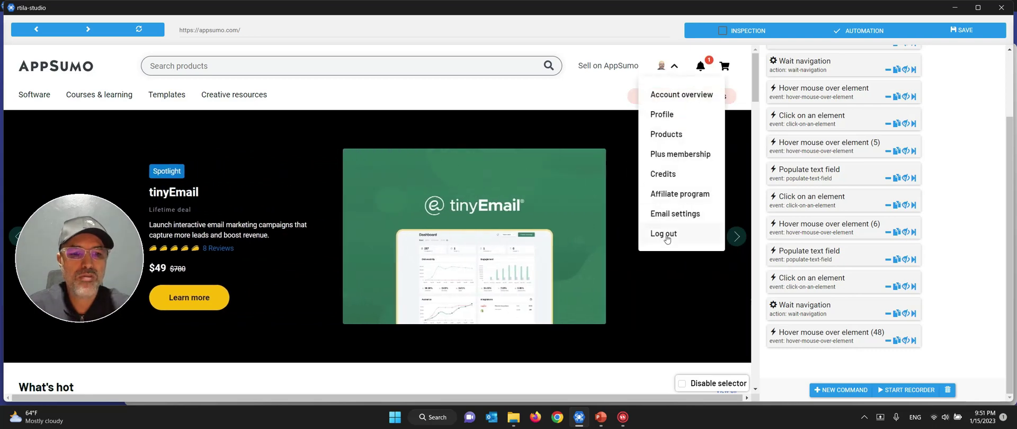
left_click(665, 234)
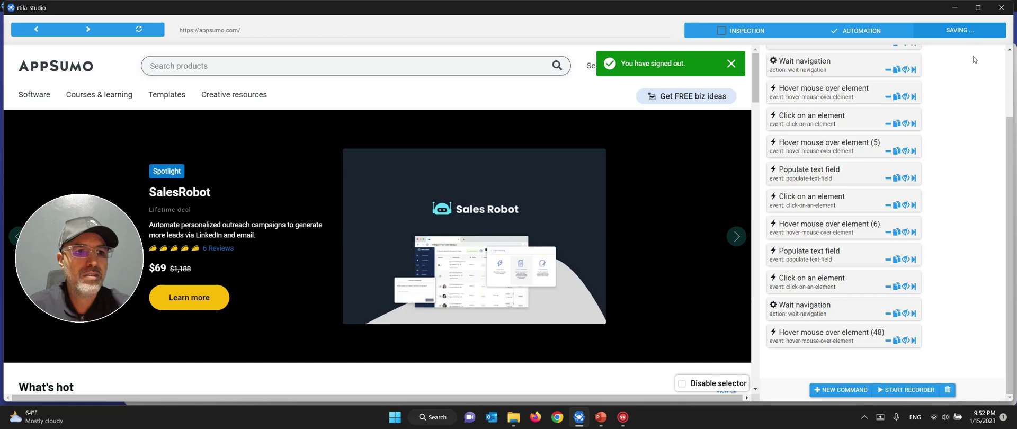
scroll(844, 152, "up", 2)
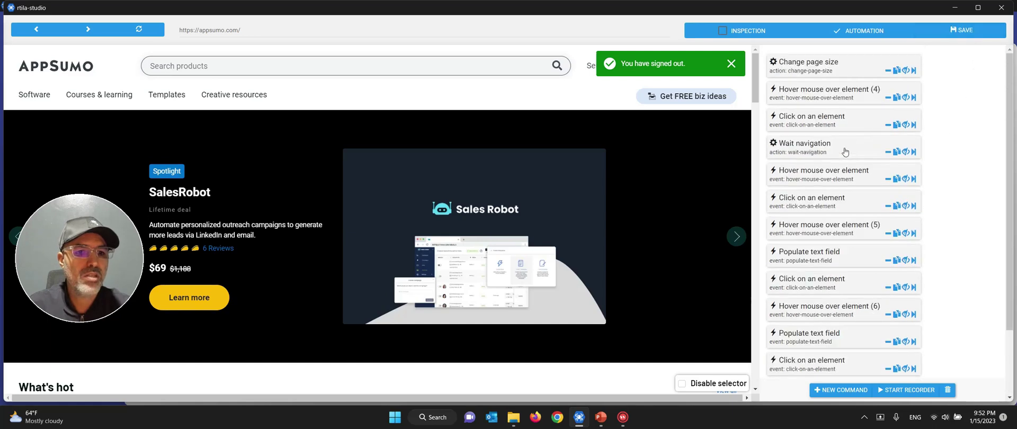
scroll(850, 100, "down", 4)
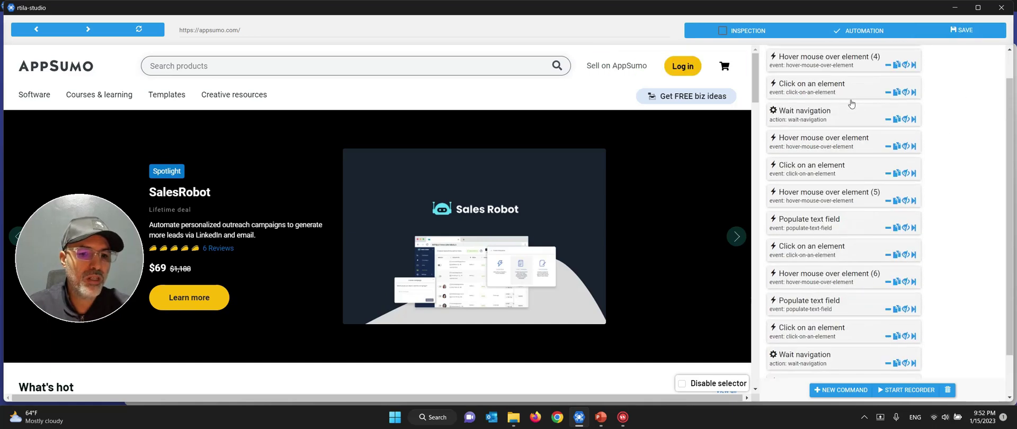
scroll(851, 103, "up", 4)
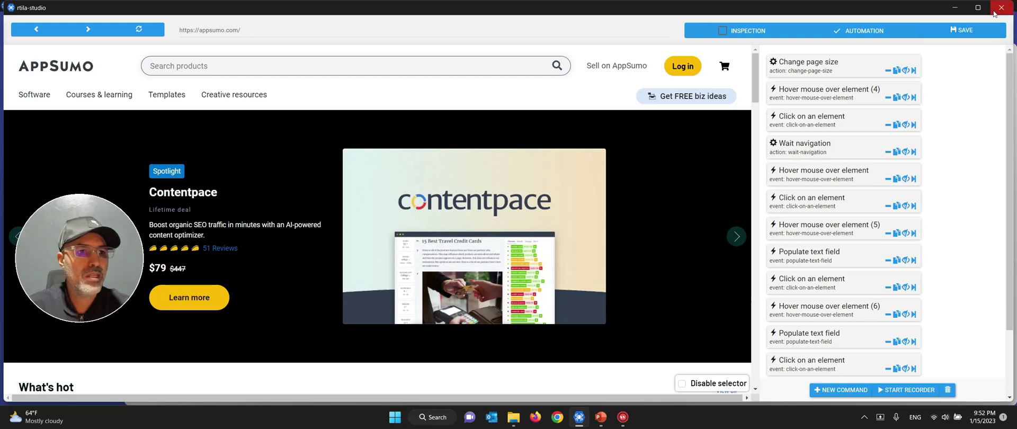
left_click(994, 8)
left_click(579, 417)
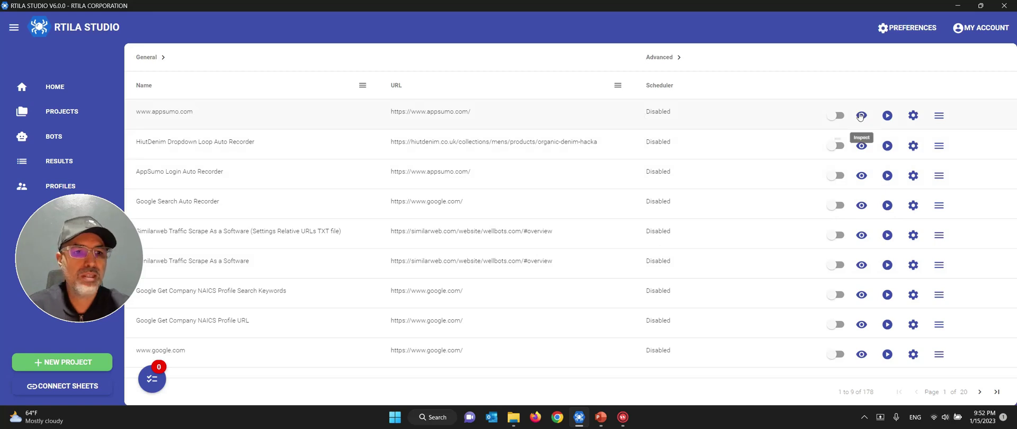
left_click(888, 117)
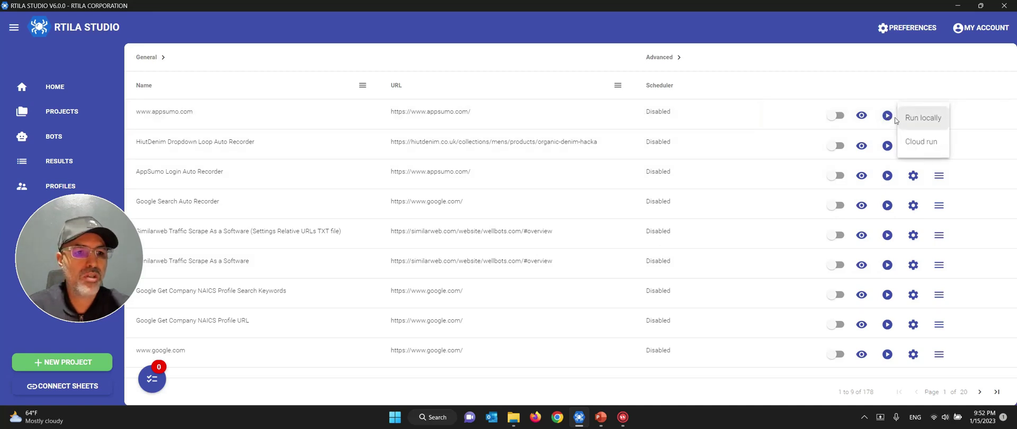
left_click(909, 119)
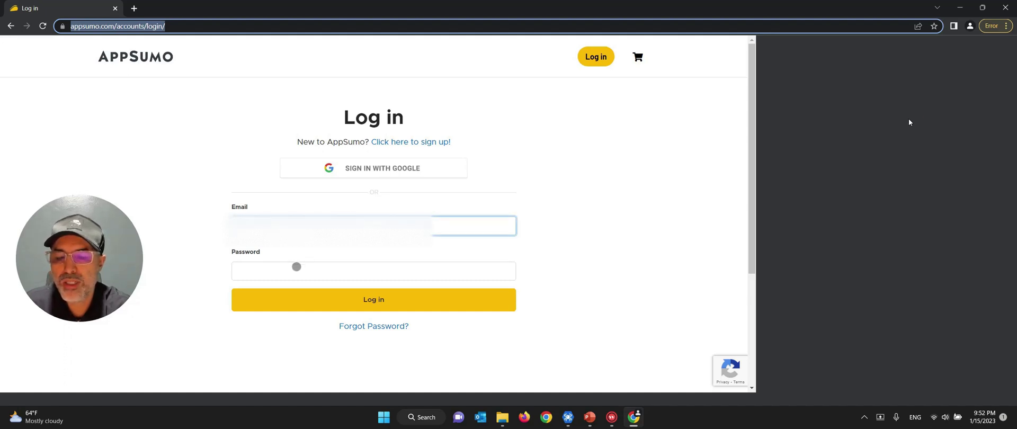
Let the run enter the account password and log in to AppSumo, and dismiss the browser's save-password offer
key("Tab")
type("••")
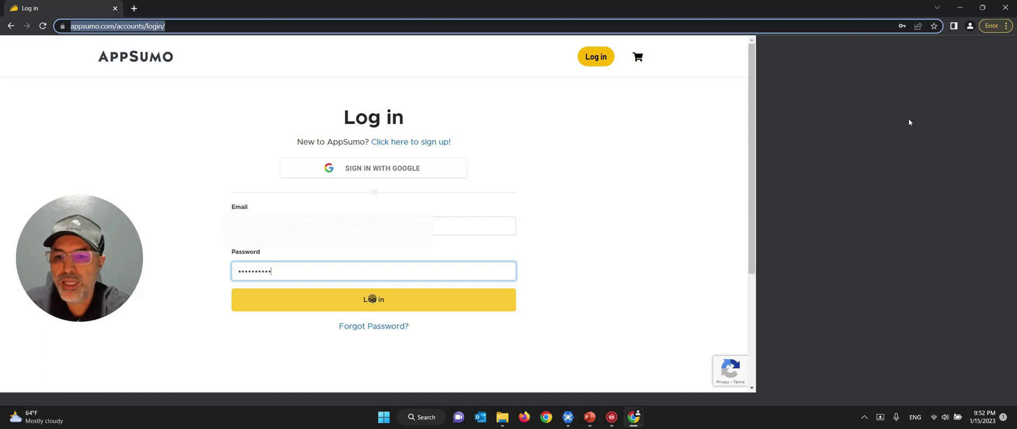
type("•")
key("Return")
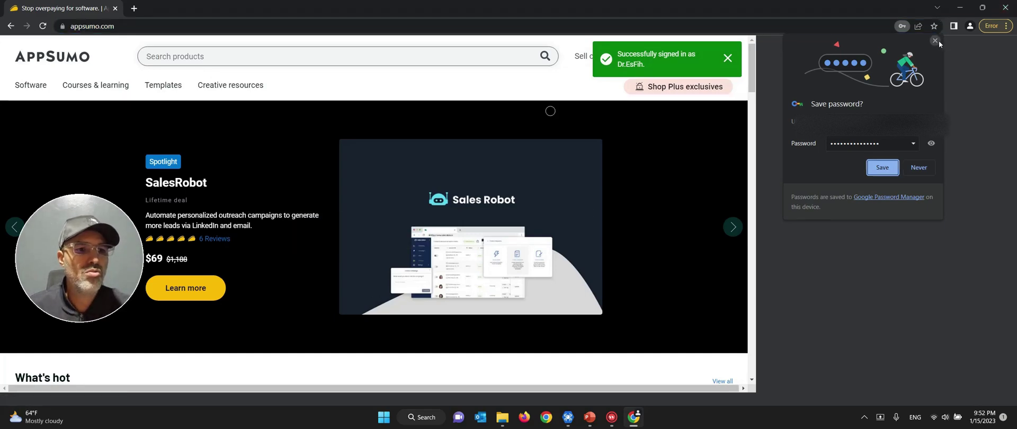
left_click(936, 41)
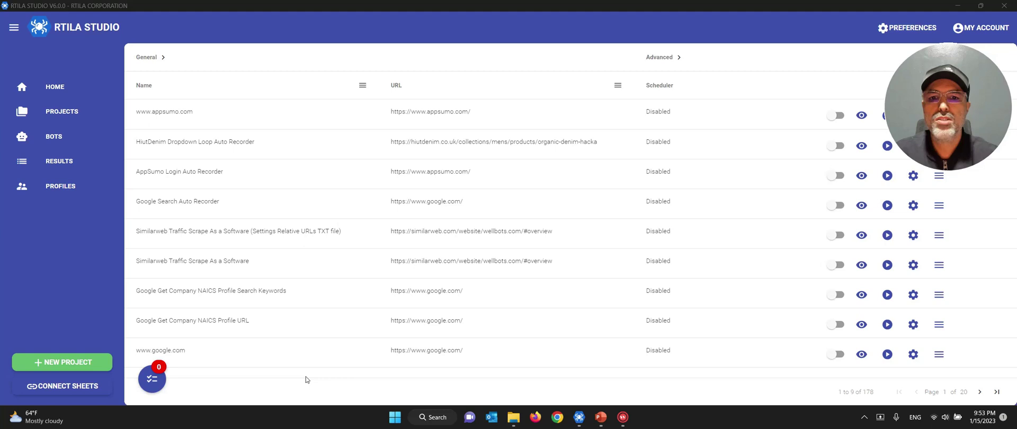
left_click(62, 361)
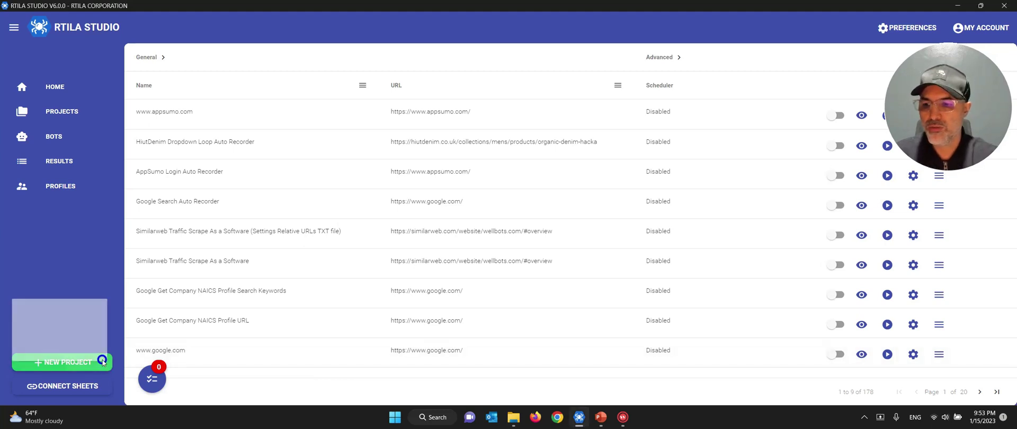
left_click(48, 320)
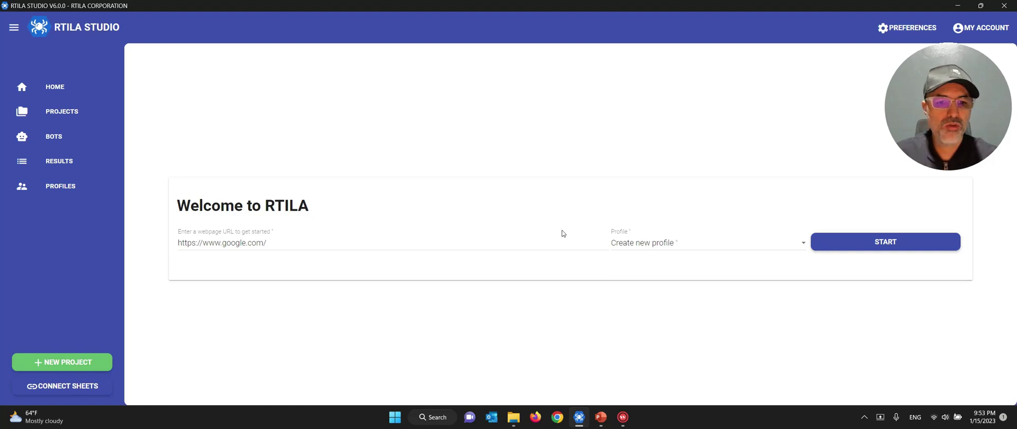
left_click(892, 242)
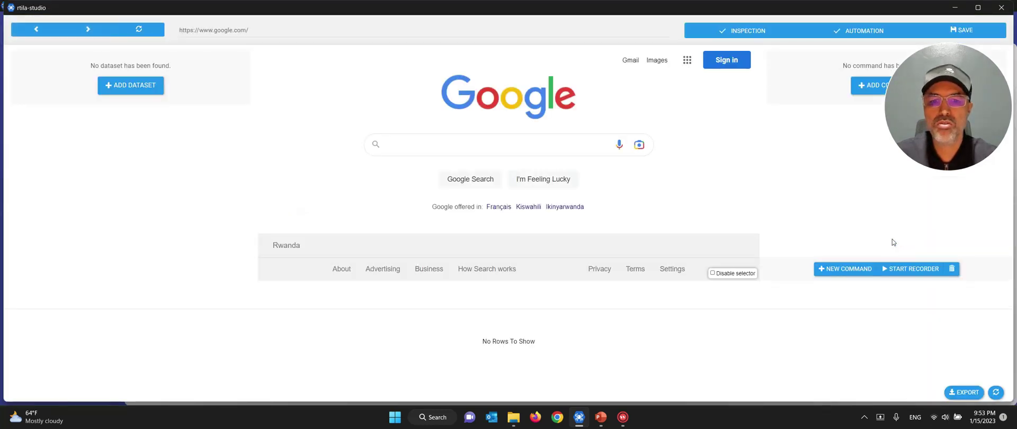
left_click_drag(887, 162, 44, 232)
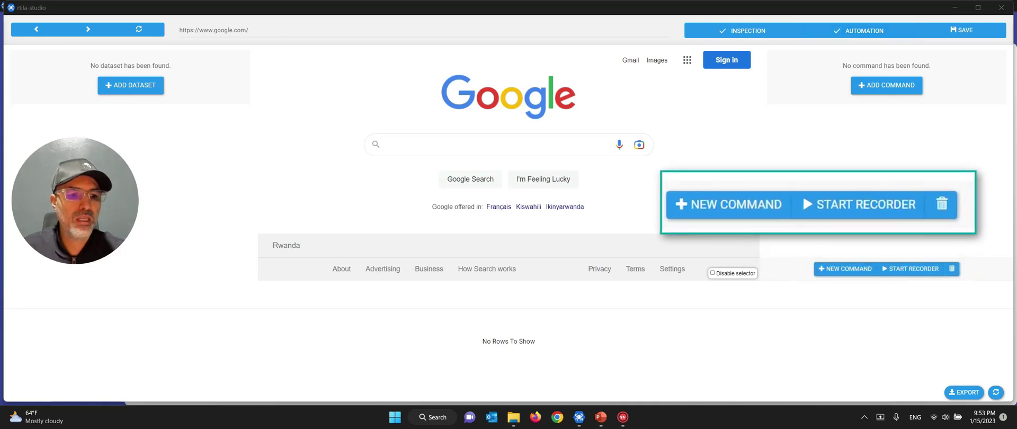
left_click(915, 269)
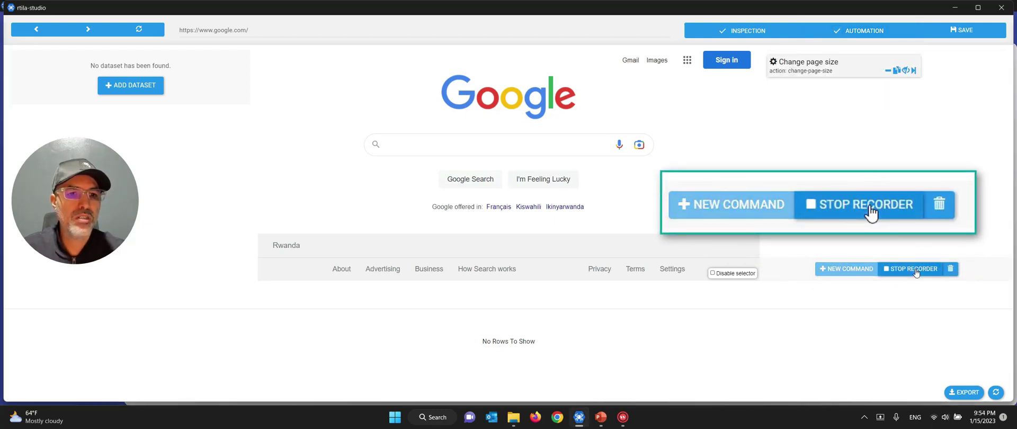
Record a Google search for rtila.com and stop the recorder
left_click(446, 143)
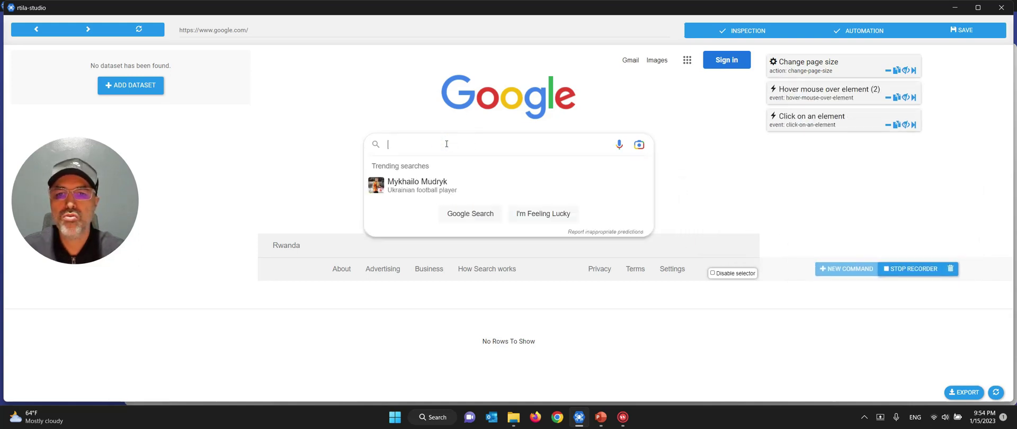
type("rt")
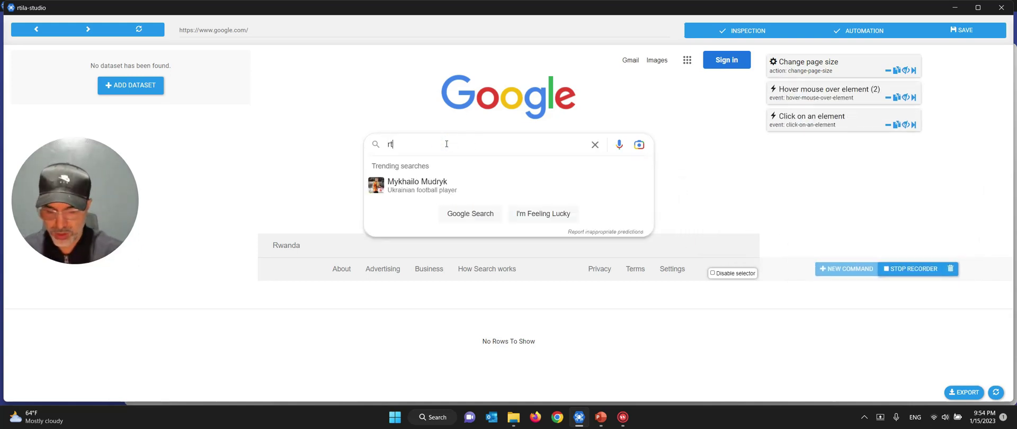
type("ila.co")
key("BackSpace")
key("BackSpace")
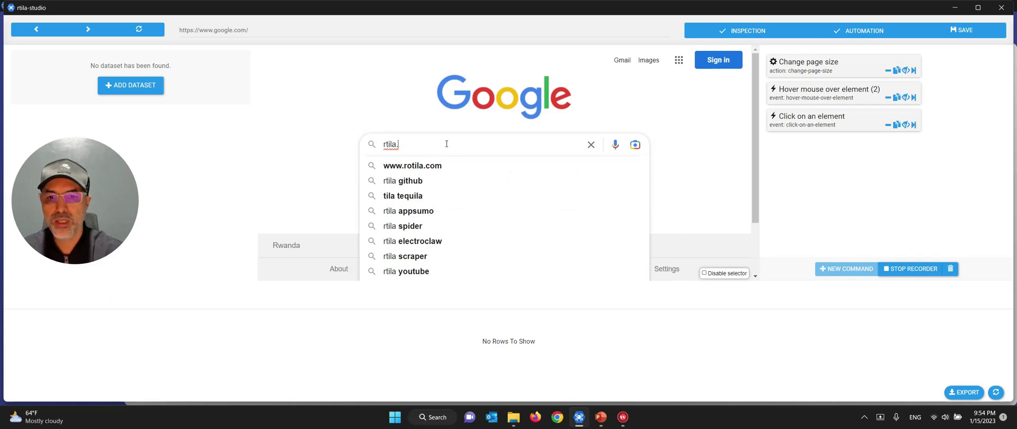
type("com")
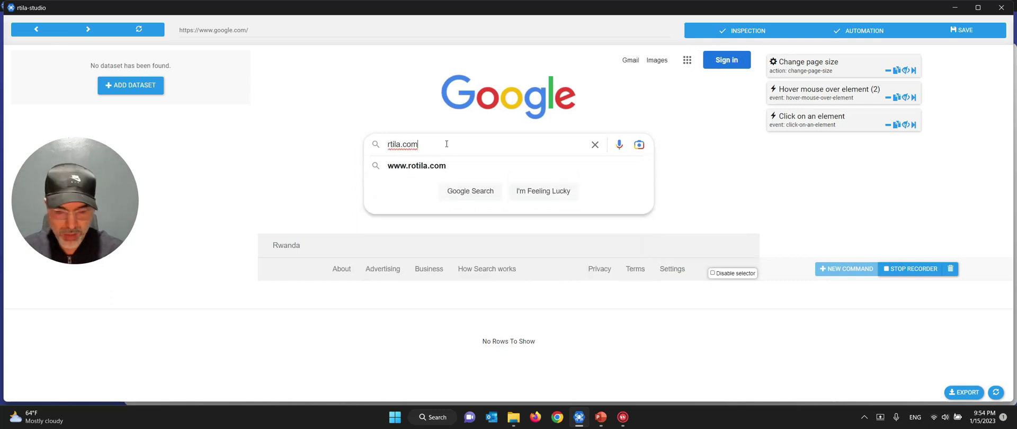
key("Return")
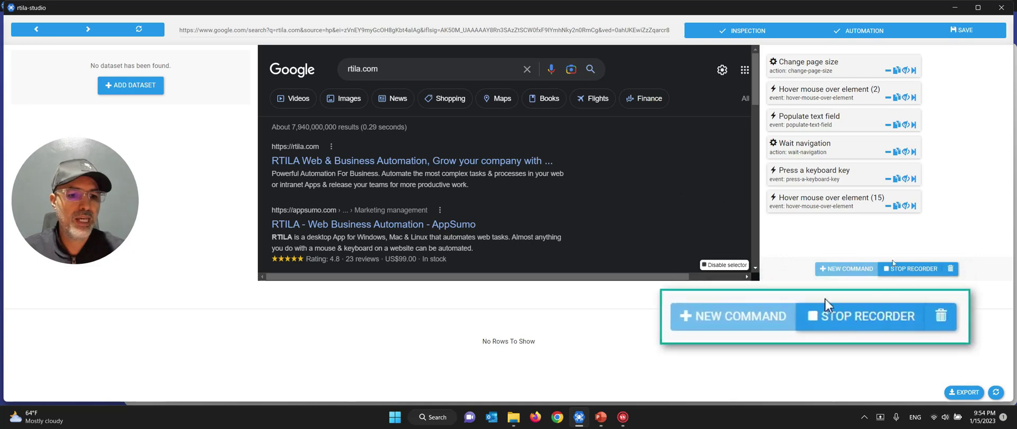
left_click(906, 271)
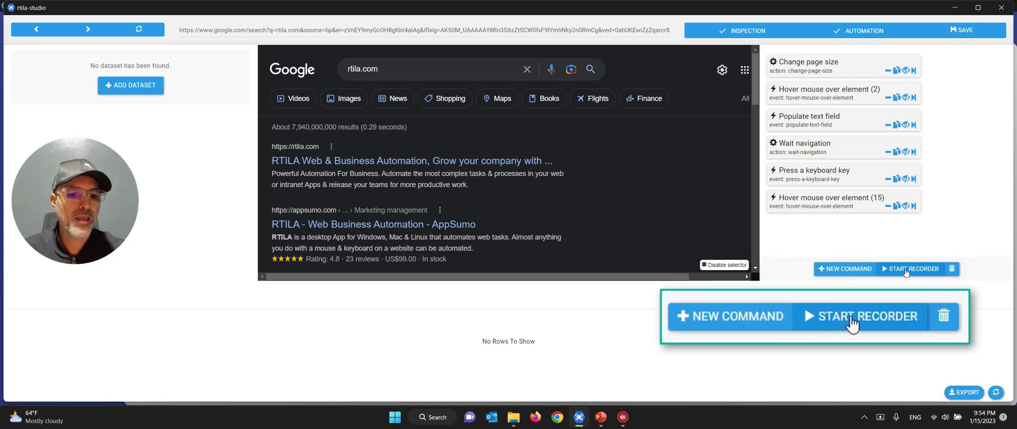
Add a Wait time action command at the end of the recorded commands and look at its minimum and maximum settings
left_click(842, 269)
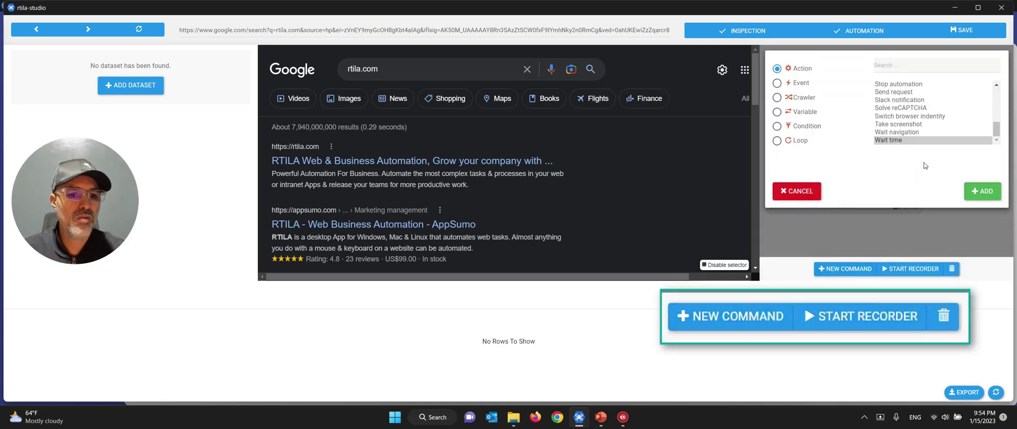
left_click(971, 192)
scroll(814, 225, "down", 1)
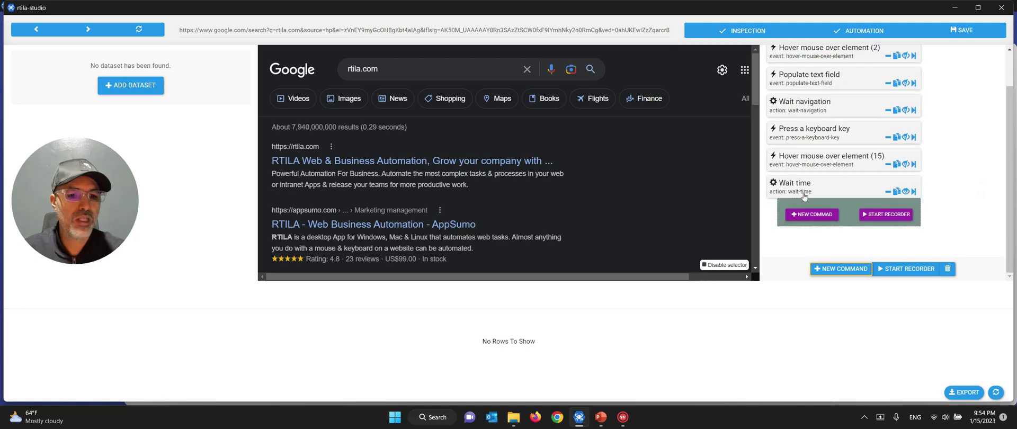
left_click(803, 196)
scroll(807, 212, "down", 2)
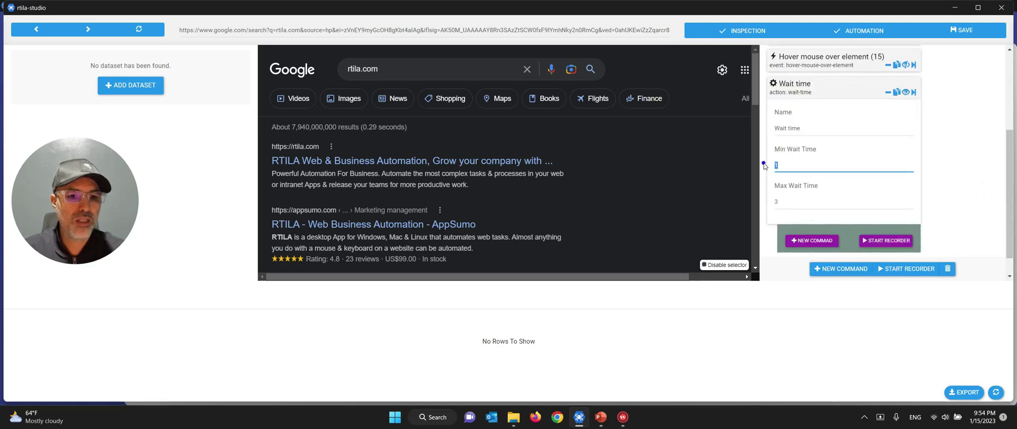
left_click(782, 87)
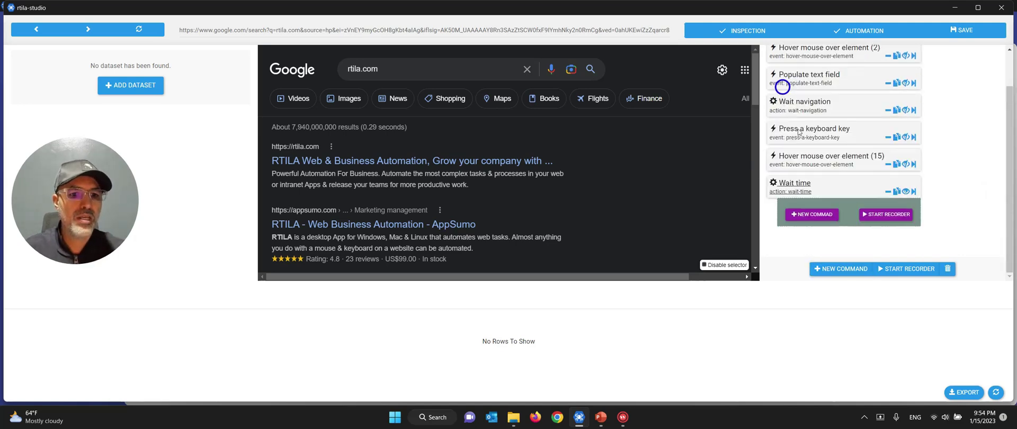
Delete the Change page size command from the start of the recorded automation
scroll(806, 146, "up", 1)
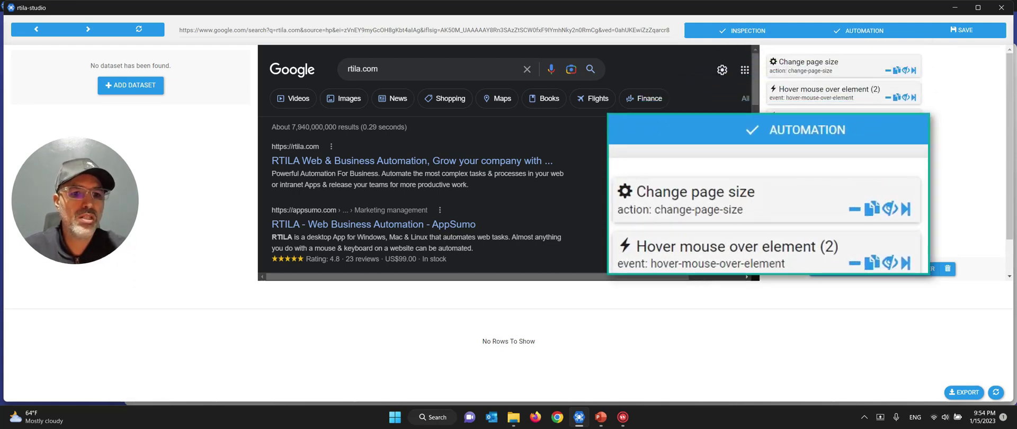
left_click(887, 71)
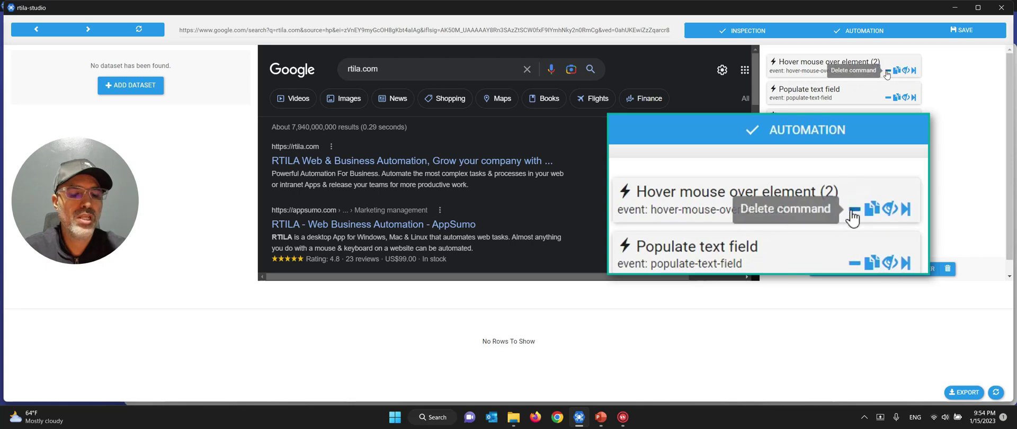
Save the edited Google search automation and close its editing window
left_click(953, 30)
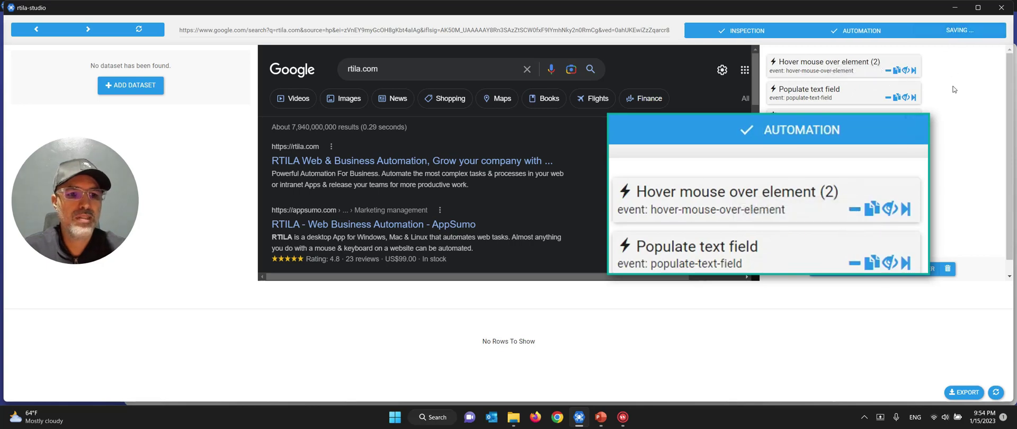
left_click(1000, 16)
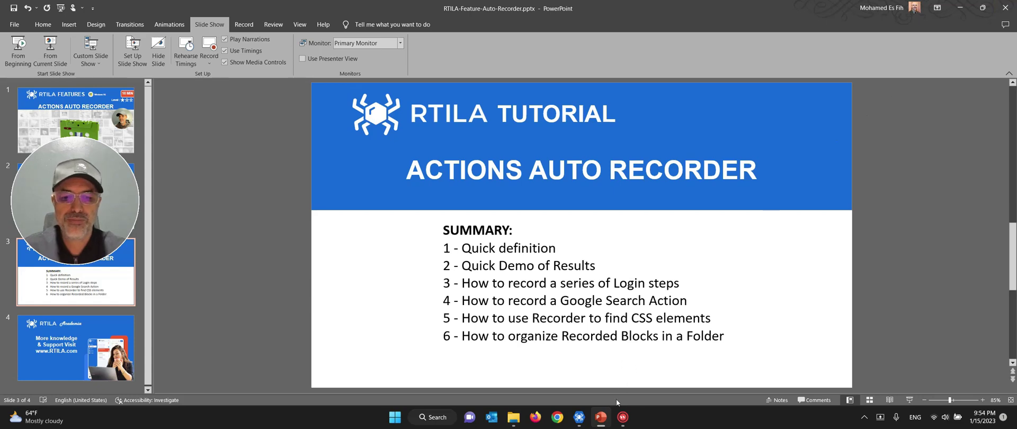
left_click(580, 417)
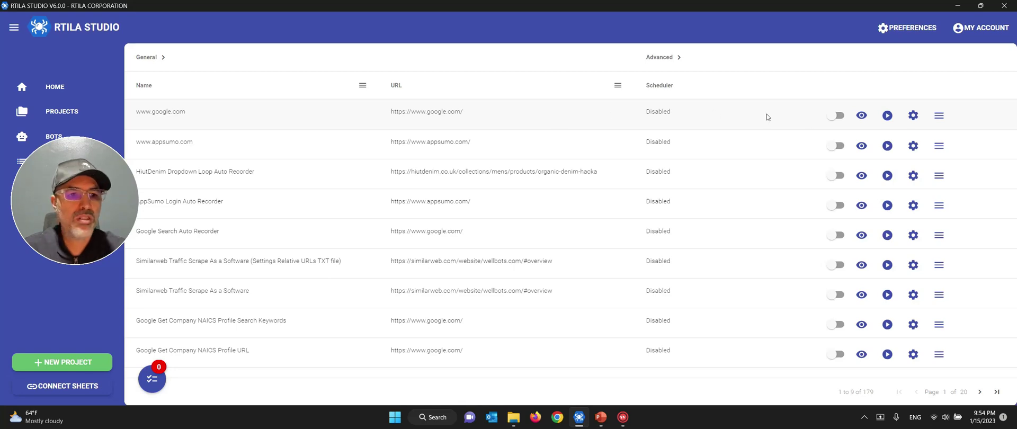
left_click(887, 116)
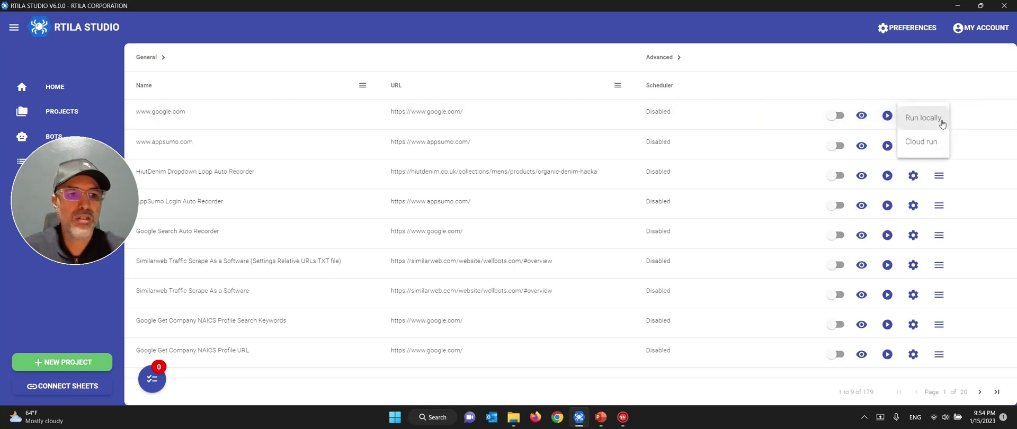
left_click(923, 118)
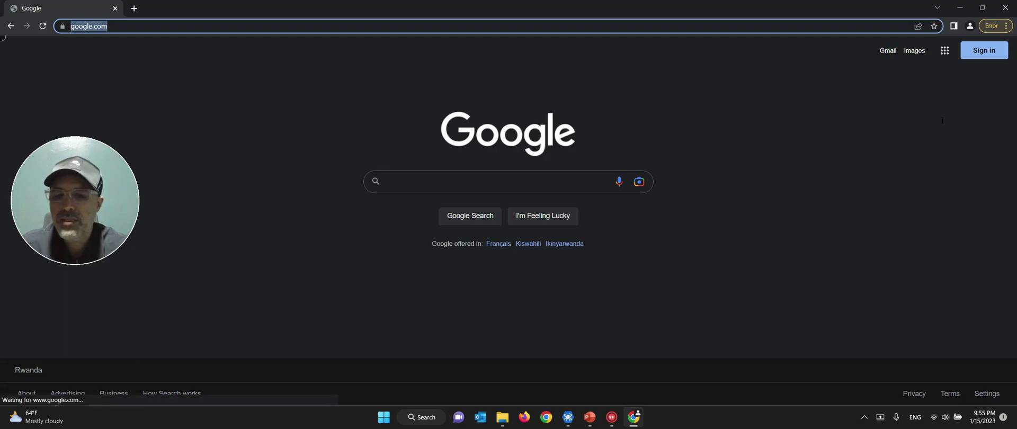
type("rtila.com")
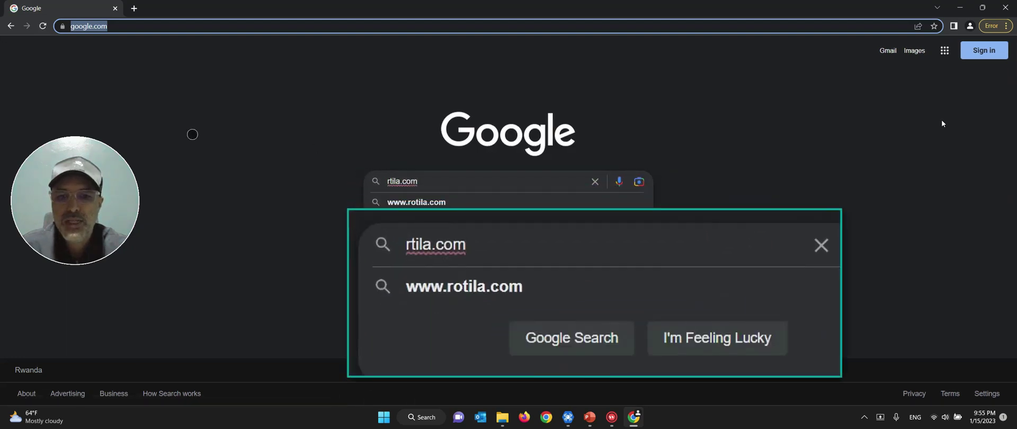
key("Return")
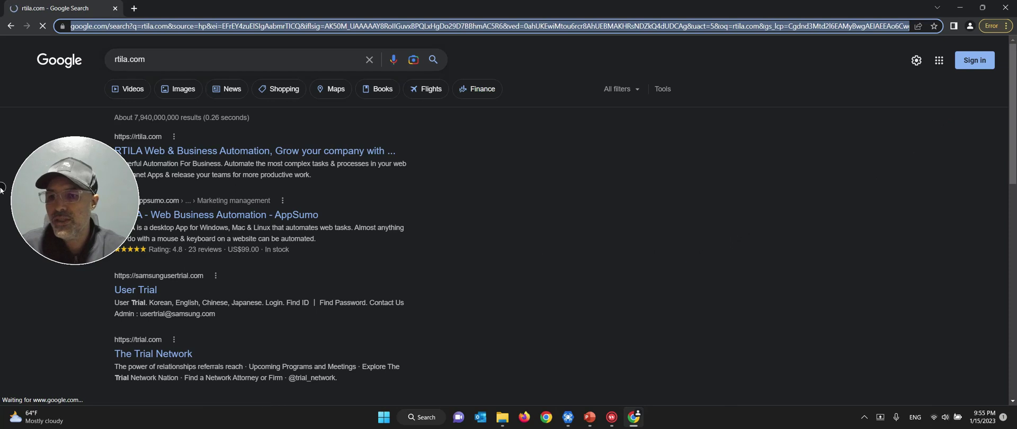
left_click_drag(32, 198, 910, 160)
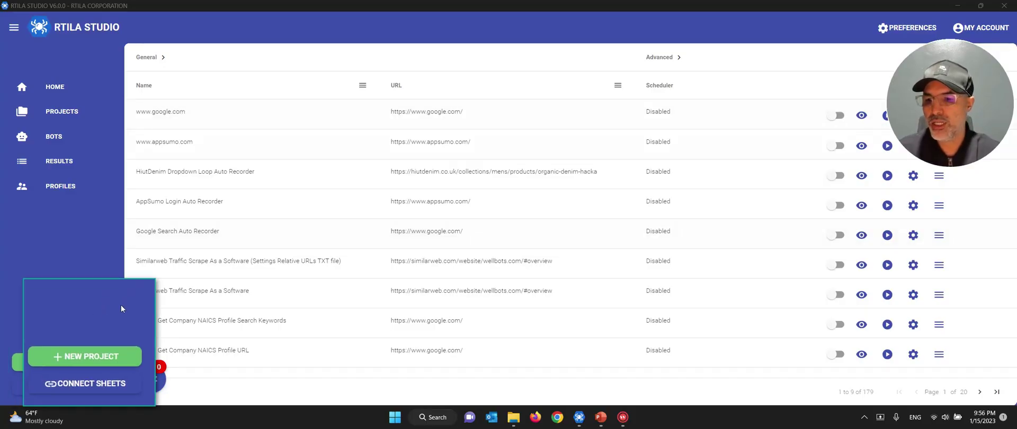
left_click(83, 364)
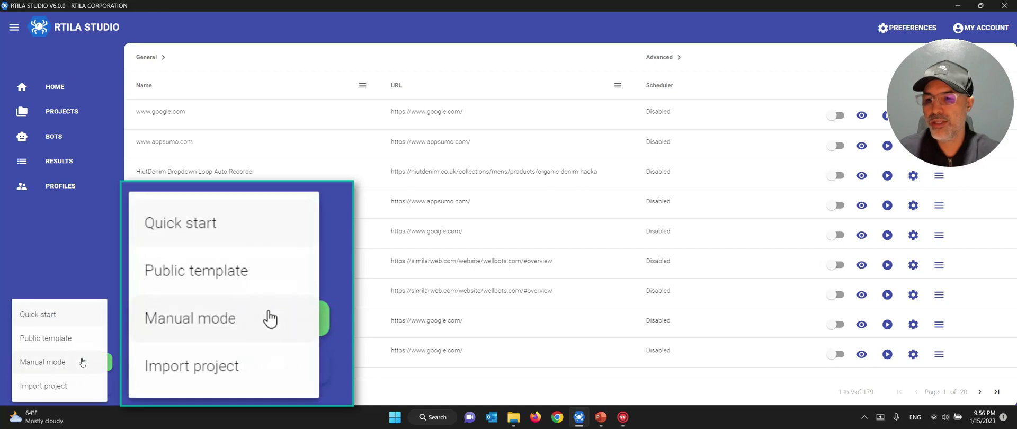
left_click(63, 320)
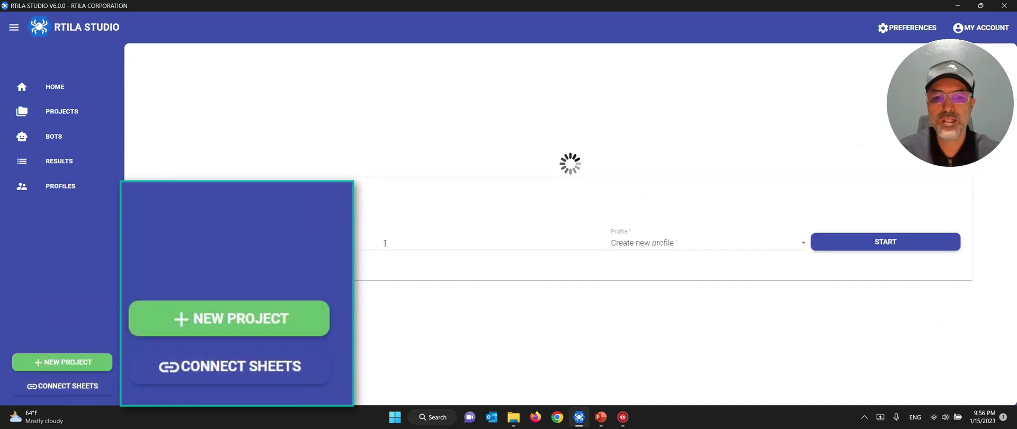
left_click_drag(303, 245, 150, 243)
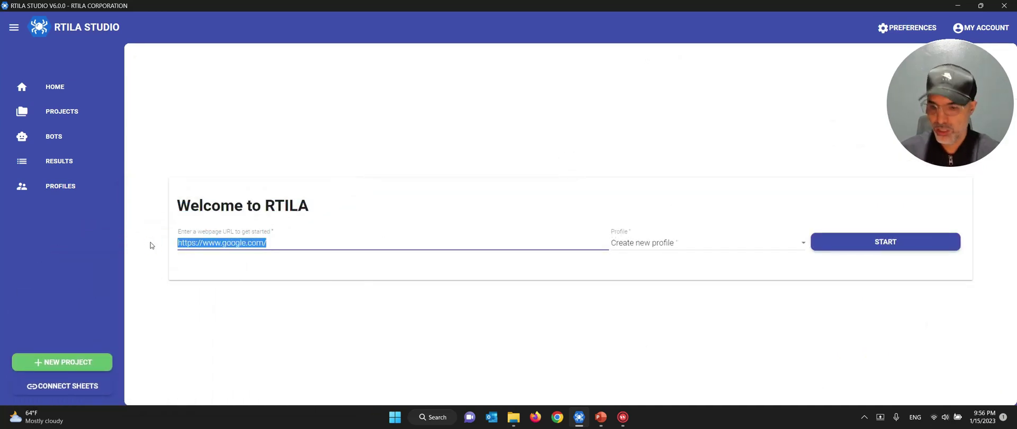
type("https://hiutdenim.co.uk/collections/mens/products/organic-denim-hacka")
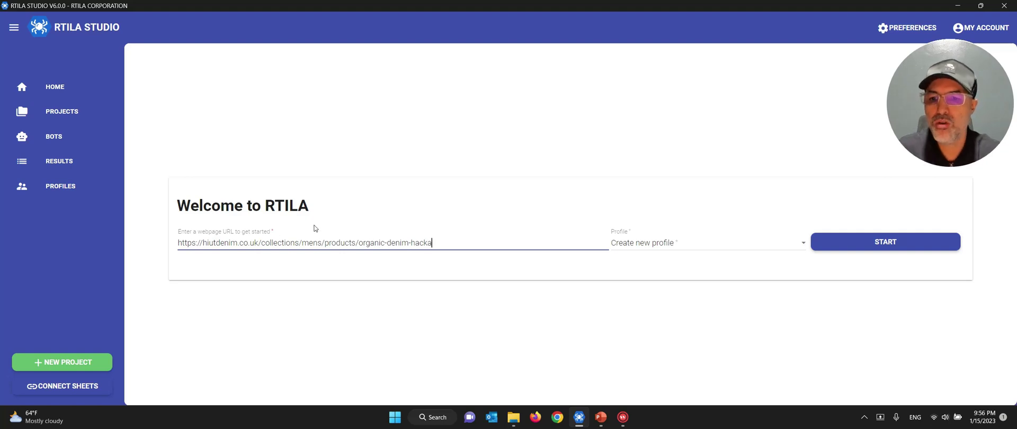
left_click(882, 241)
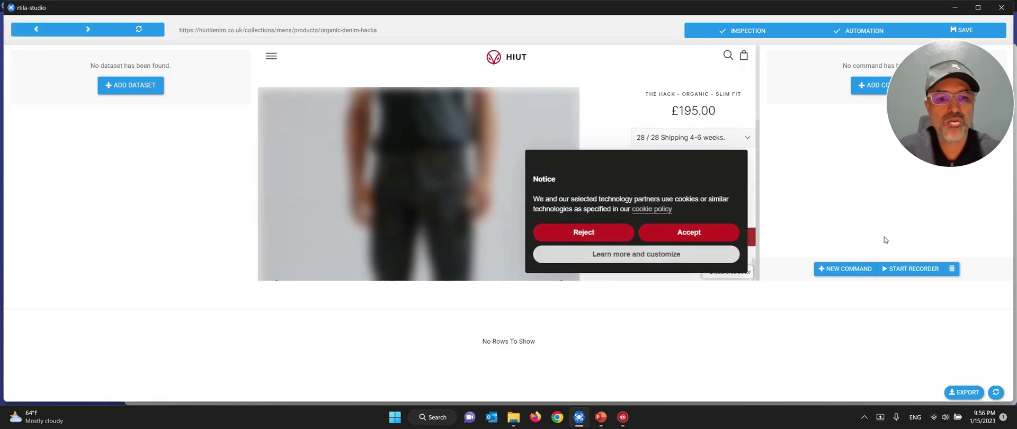
Accept the cookie notice and continue with Rwanda as the shop location
left_click(692, 237)
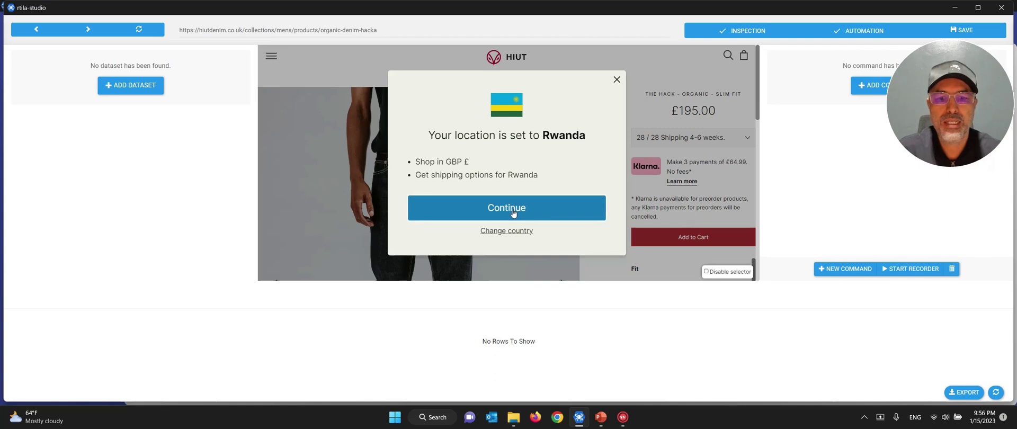
left_click(513, 211)
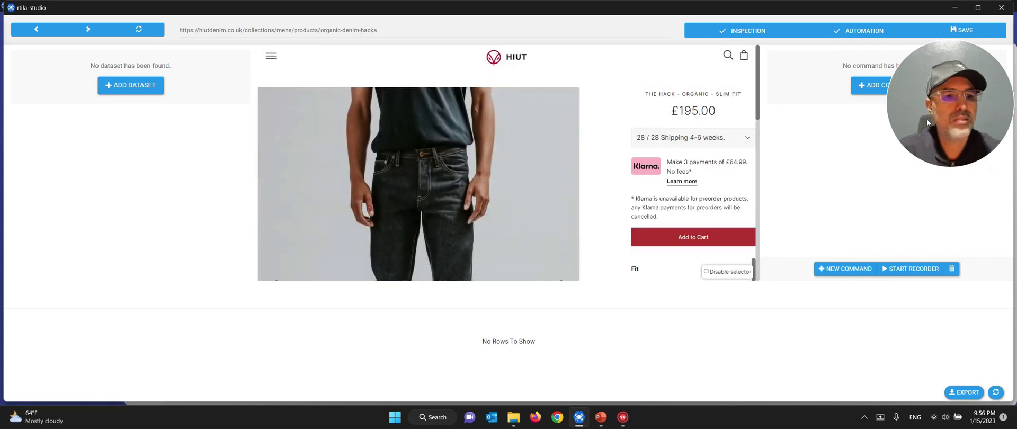
left_click_drag(118, 247, 87, 202)
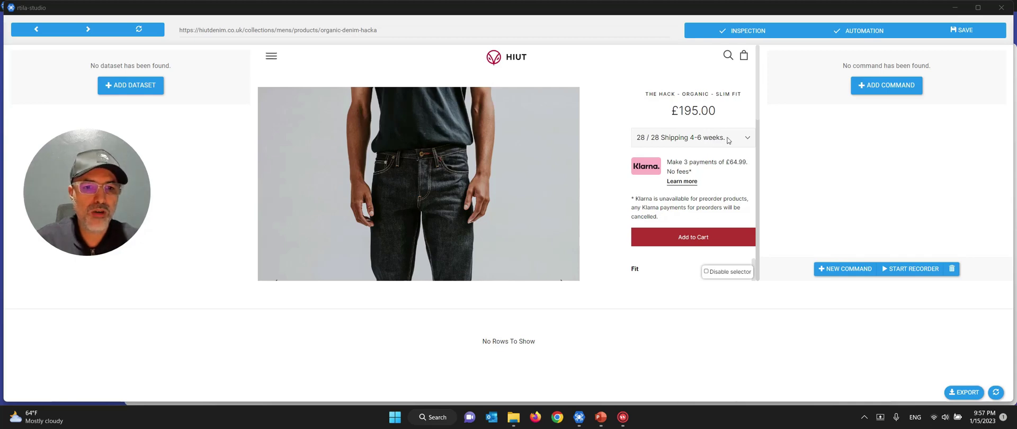
Look through the options of the jeans size dropdown on the product page
left_click(703, 141)
scroll(704, 292, "down", 5)
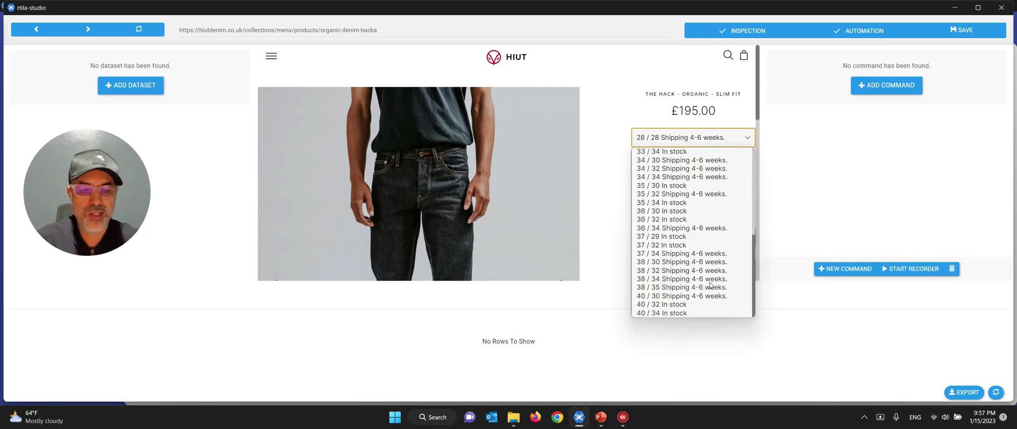
scroll(710, 286, "up", 5)
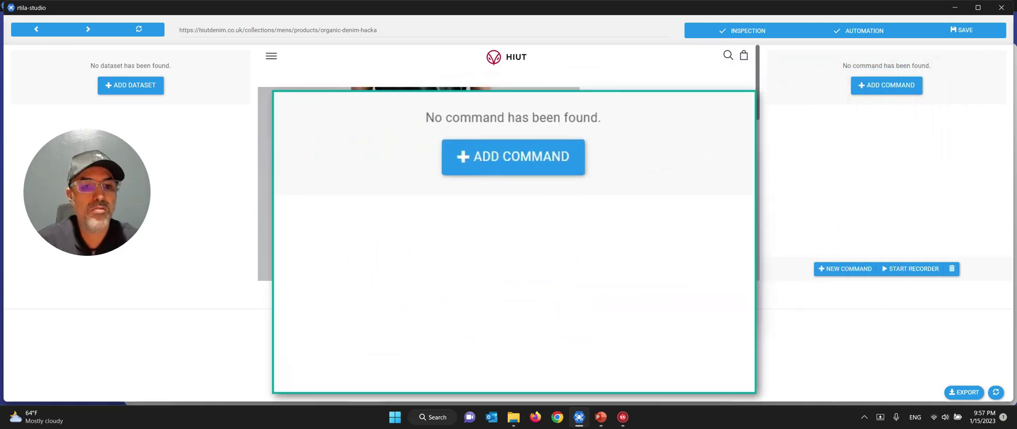
Find the Set dropdown value event by searching for "drop" and add it as a command
left_click(883, 88)
left_click(895, 66)
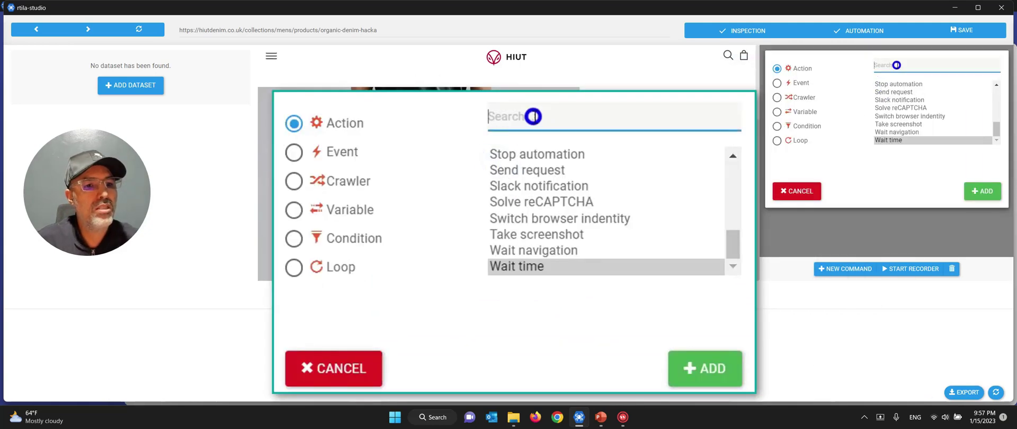
type("drop")
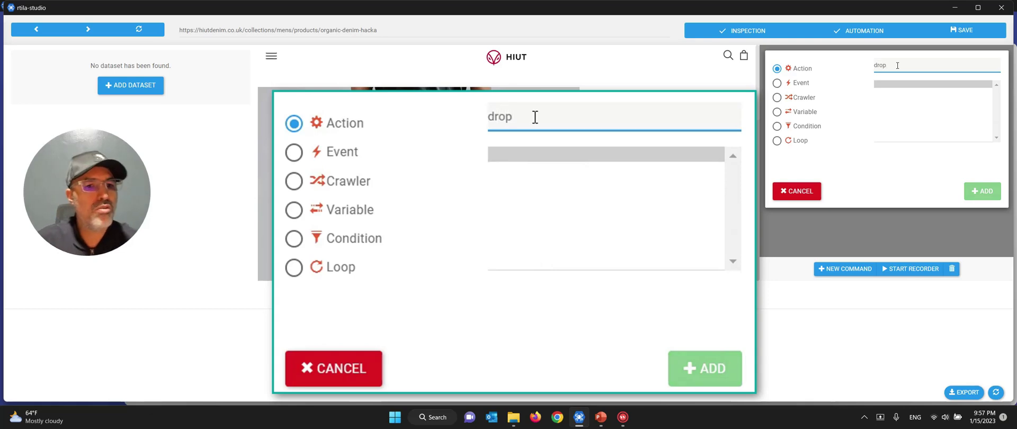
left_click(777, 83)
left_click(885, 84)
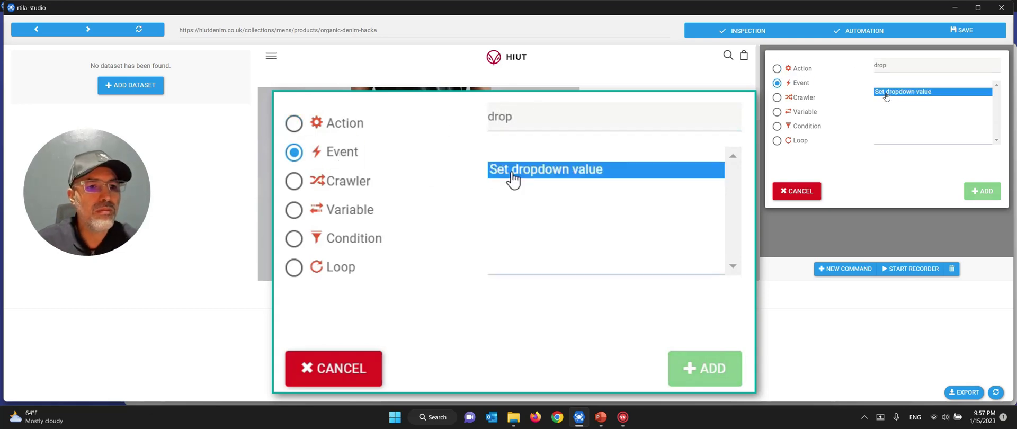
left_click(982, 191)
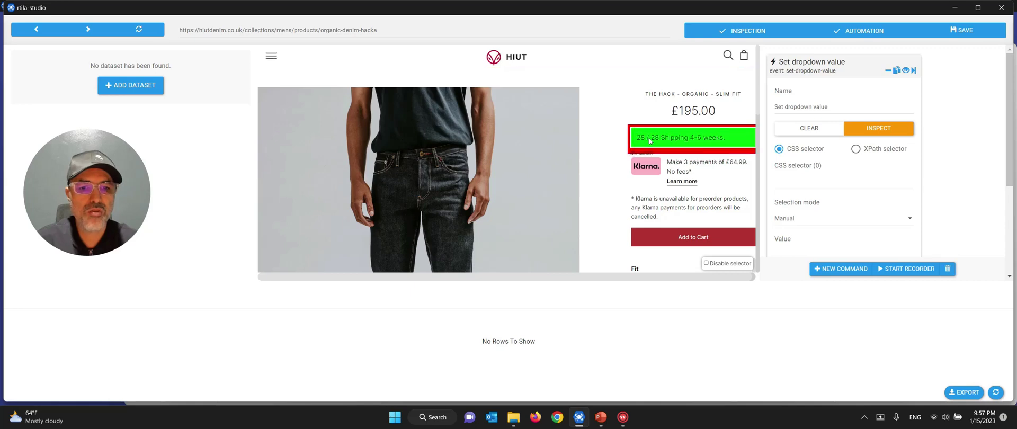
Try to pick the size dropdown as the Set dropdown value command's target element, and delete the command
left_click(657, 153)
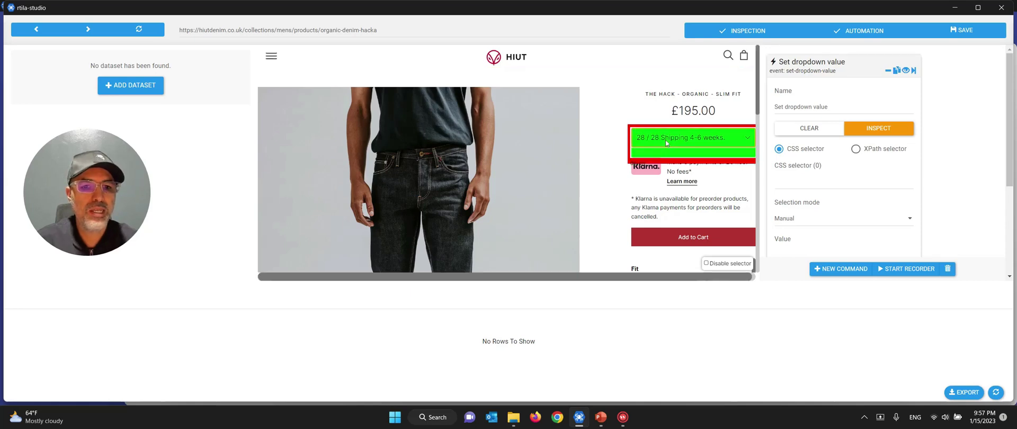
left_click(666, 142)
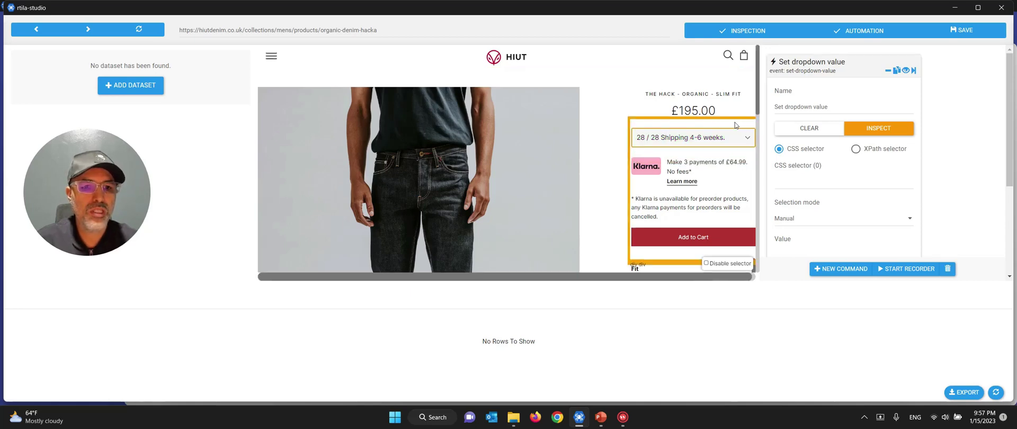
left_click(729, 143)
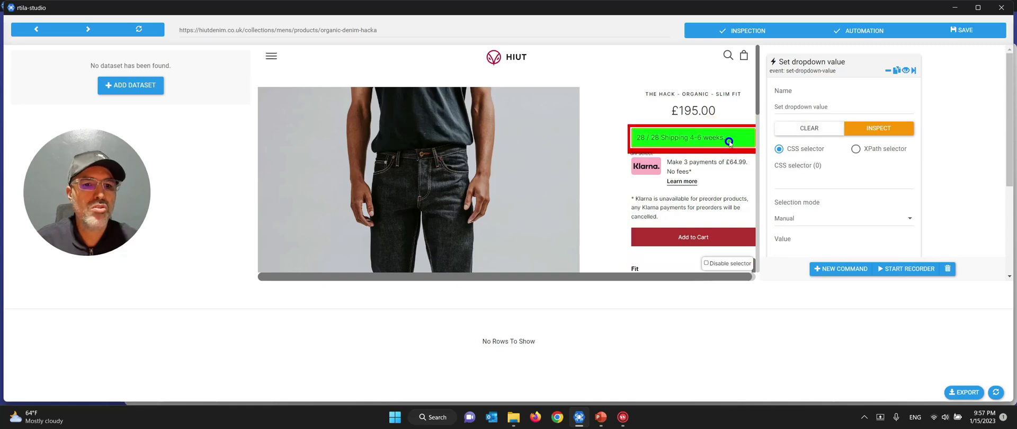
left_click(850, 66)
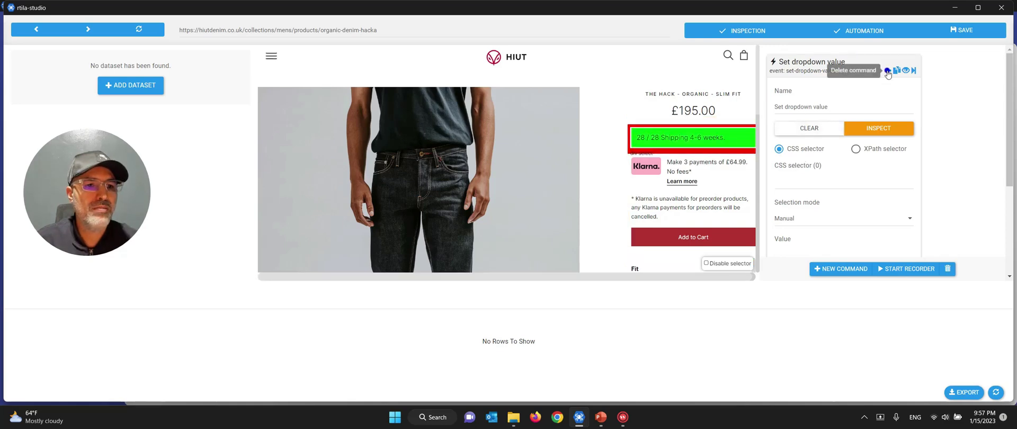
left_click(886, 71)
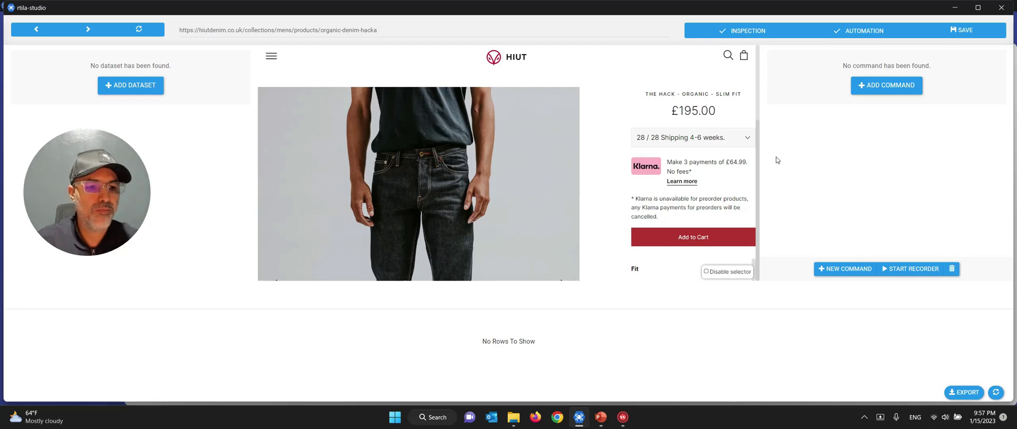
Record opening the jeans size dropdown and choosing an option from it, and stop the recorder
left_click(913, 269)
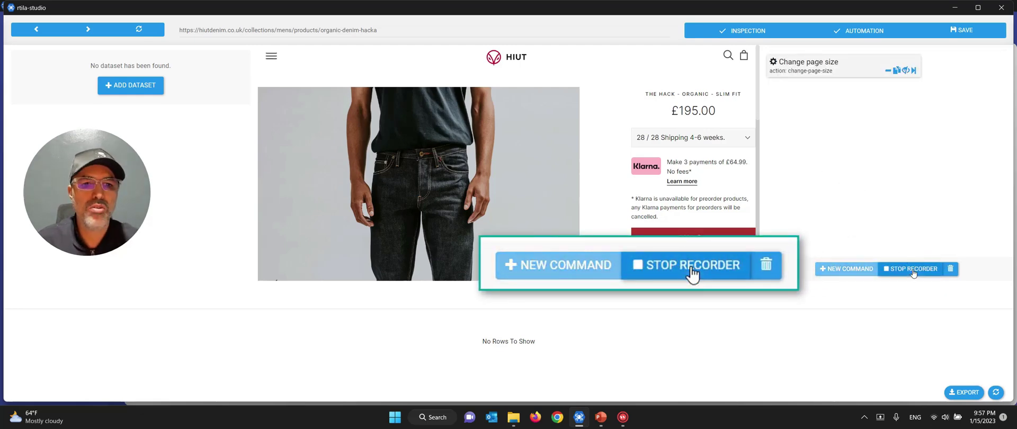
mouse_move(675, 142)
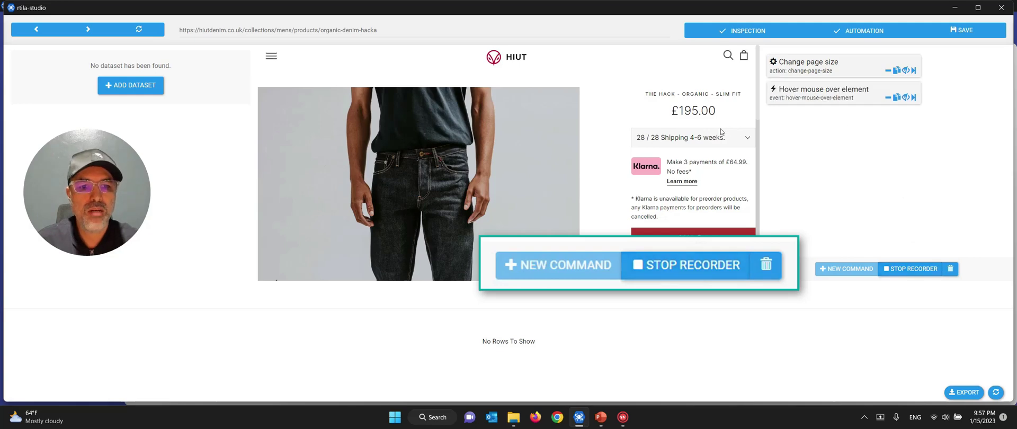
left_click(676, 139)
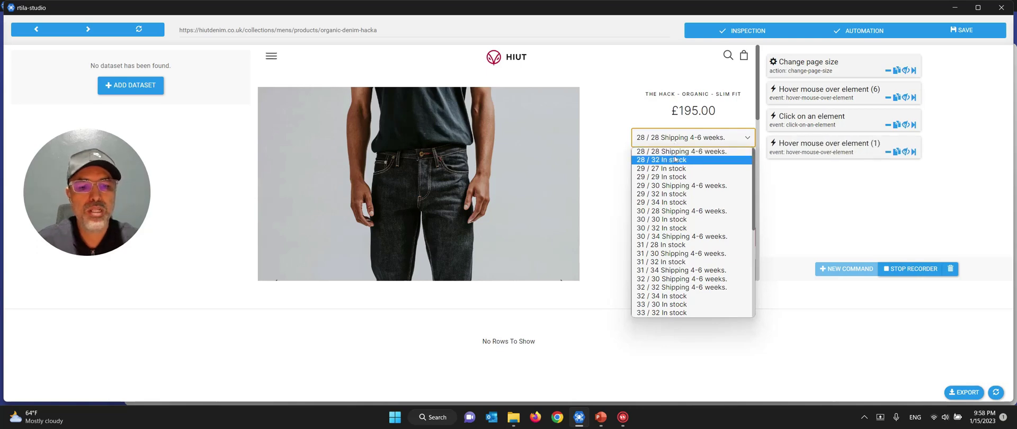
left_click(675, 158)
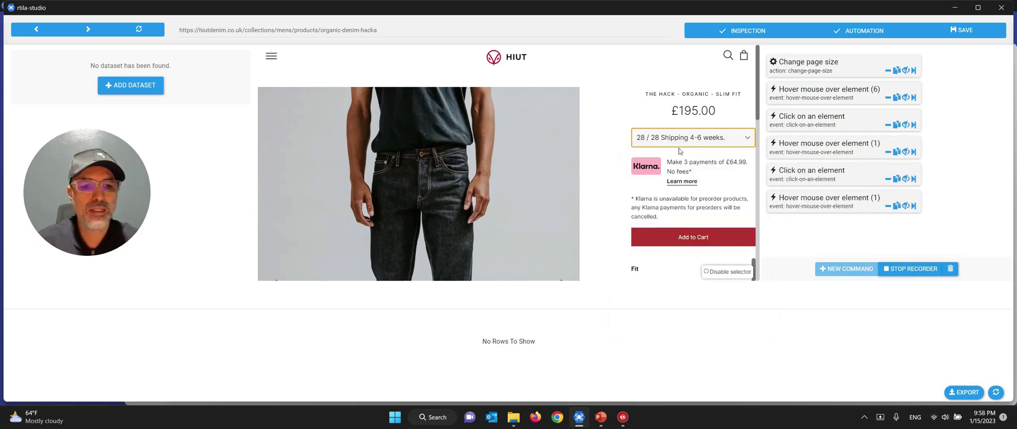
left_click(921, 271)
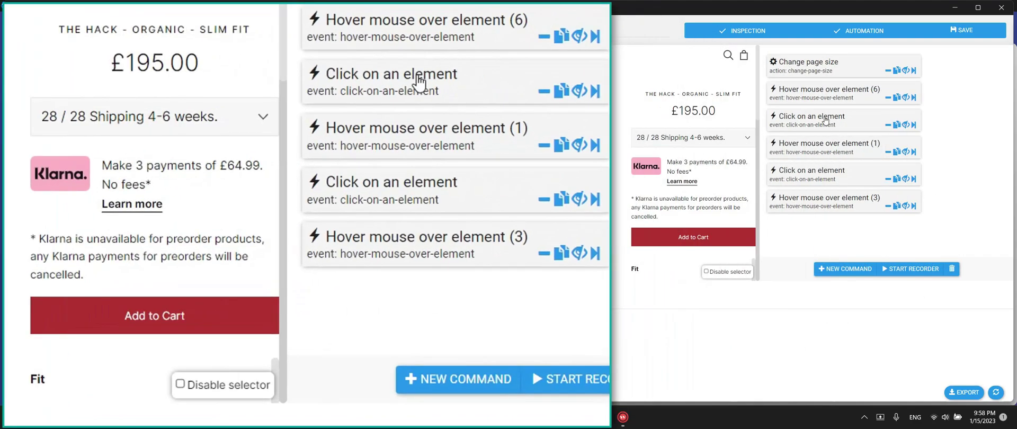
Open the first recorded Click on an element command and copy its CSS selector
left_click(826, 118)
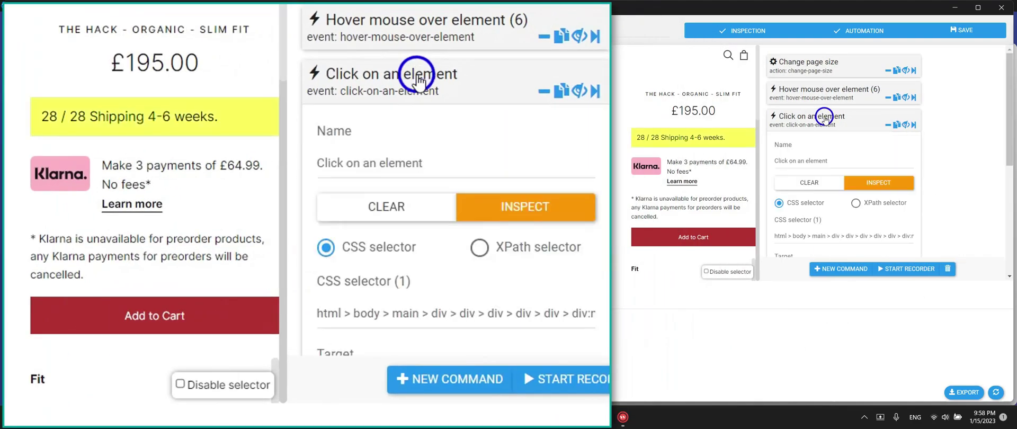
triple_click(843, 237)
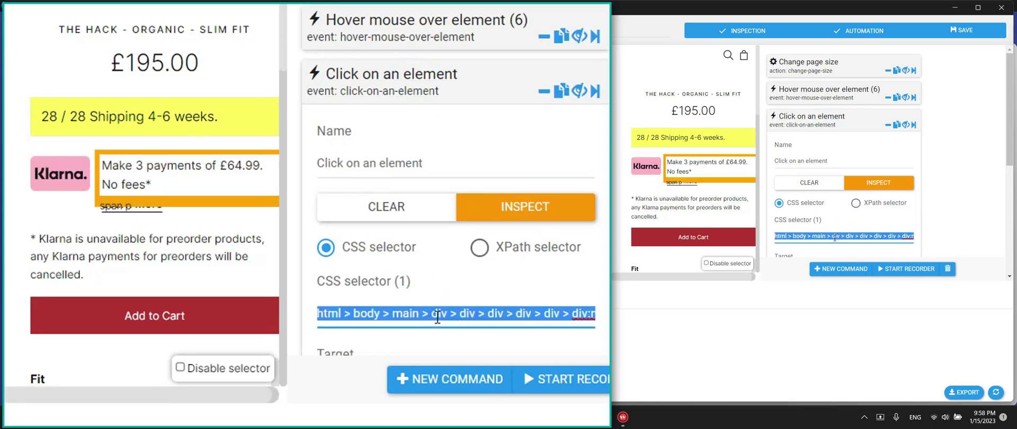
triple_click(835, 237)
key("ctrl+c")
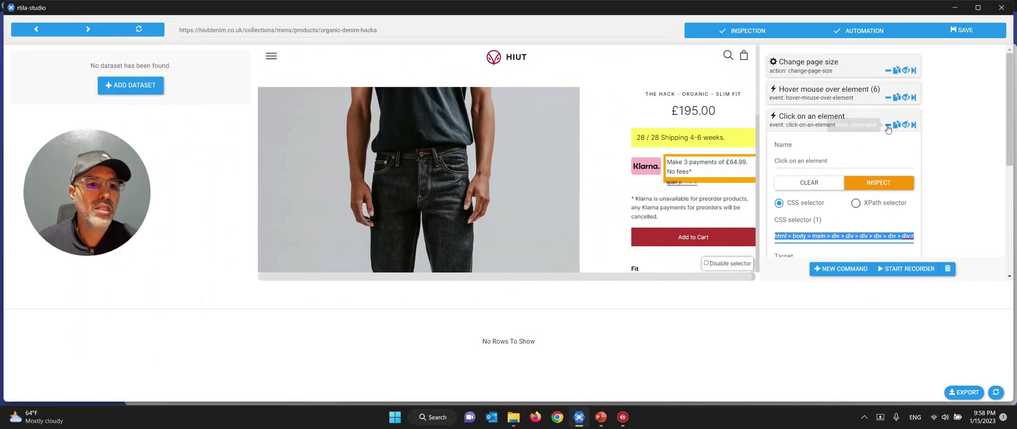
Delete all the recorded page size, hover and click commands from the automation
left_click(887, 125)
left_click(888, 98)
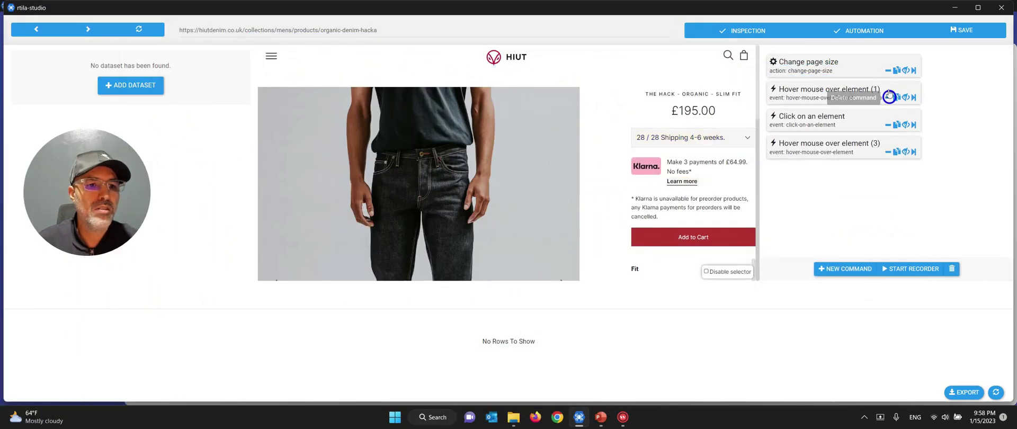
left_click(888, 71)
left_click(887, 71)
left_click(888, 71)
left_click(887, 74)
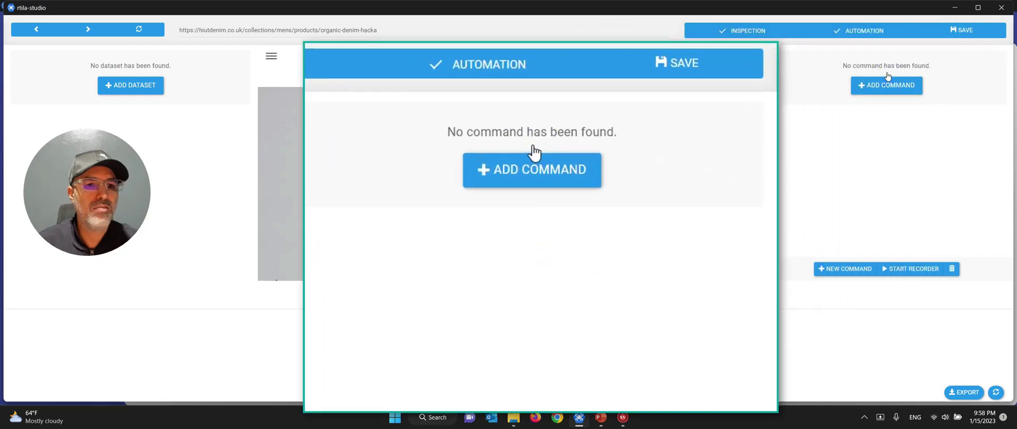
Add the Set dropdown value event, found by searching for "drop", and paste the copied selector as its CSS selector
left_click(887, 83)
left_click(888, 64)
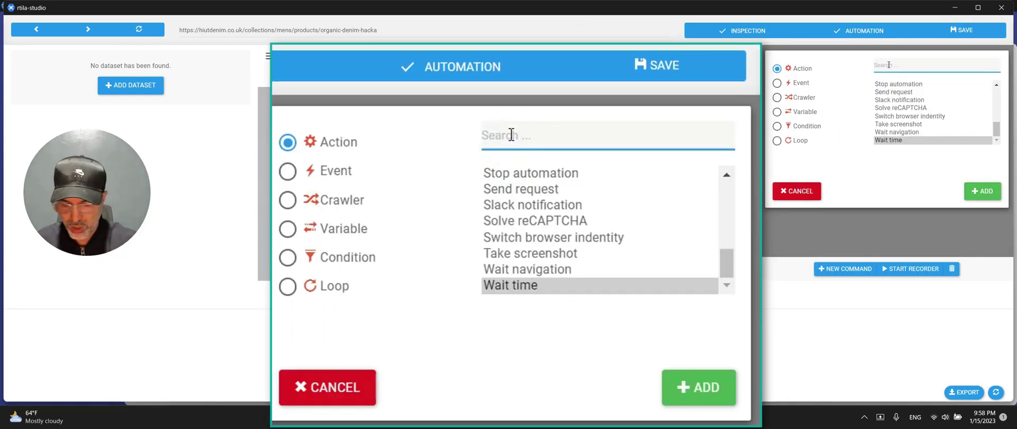
type("drop")
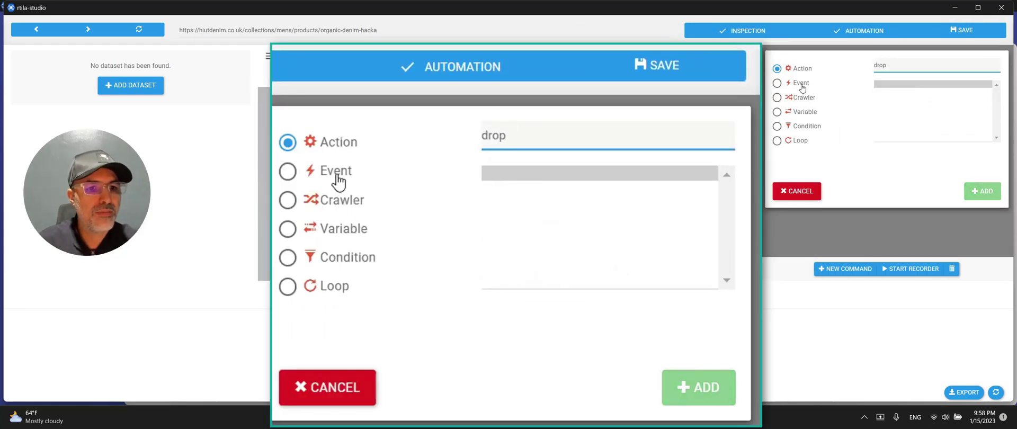
left_click(777, 83)
left_click(901, 84)
left_click(973, 191)
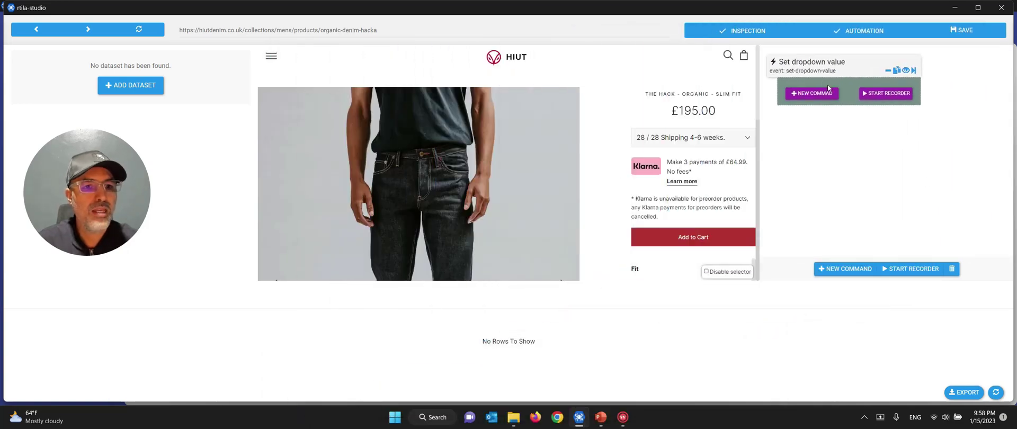
left_click(803, 181)
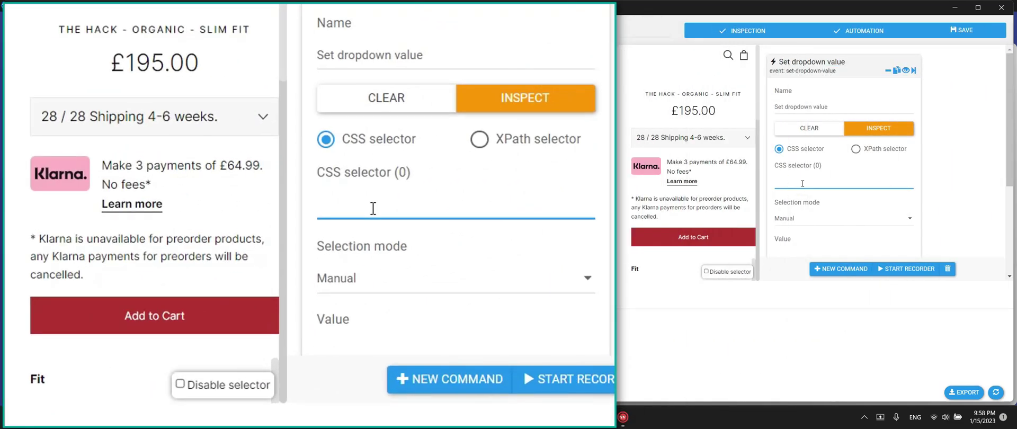
key("ctrl+v")
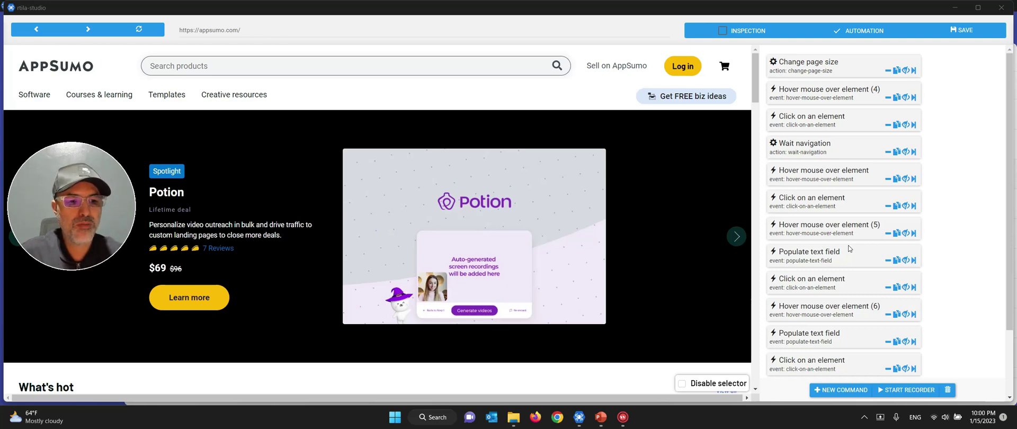
Add a Command folder action, found by searching for "folder", and move it above all commands in the AppSumo automation
left_click(841, 390)
left_click(887, 67)
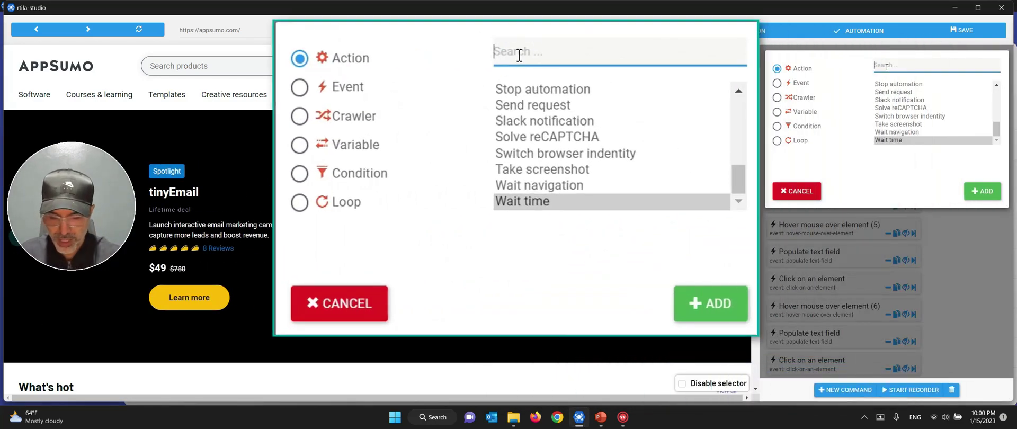
type("folder")
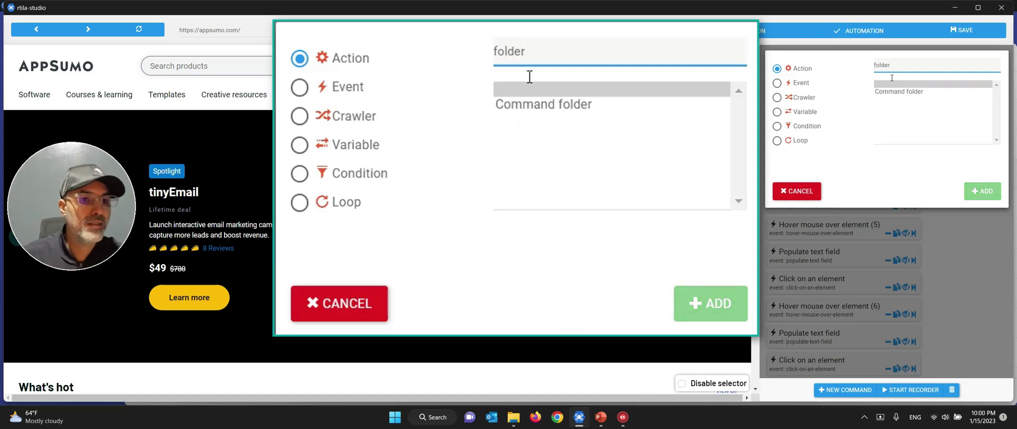
left_click(900, 92)
left_click(981, 191)
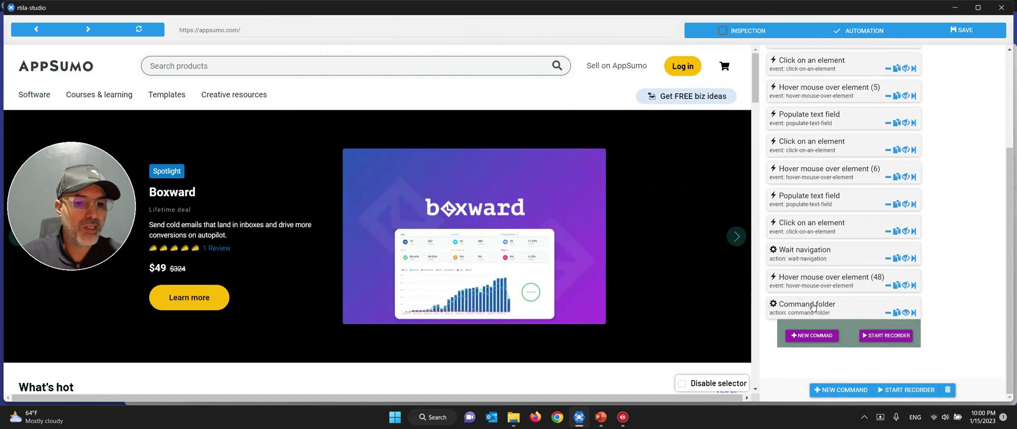
left_click_drag(814, 307, 816, 62)
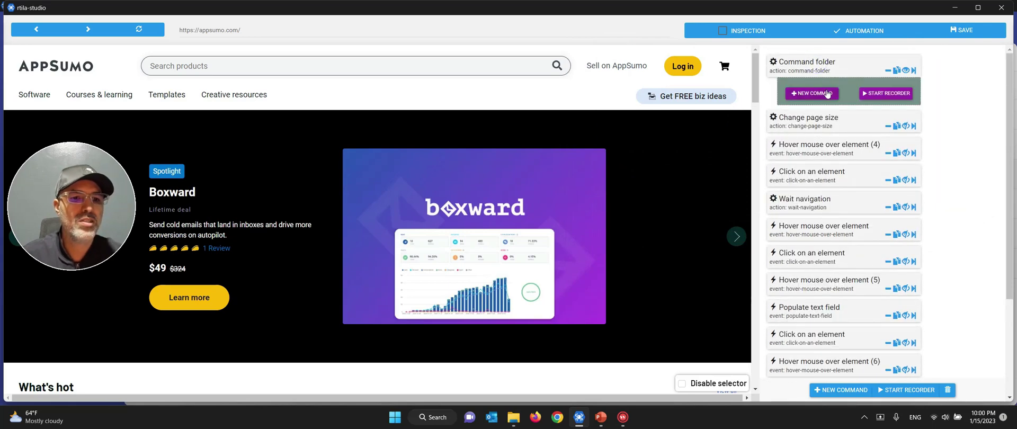
Move all recorded commands in their original order into the command folder, from Change page size to the last hover, and save the automation
left_click_drag(817, 124, 818, 98)
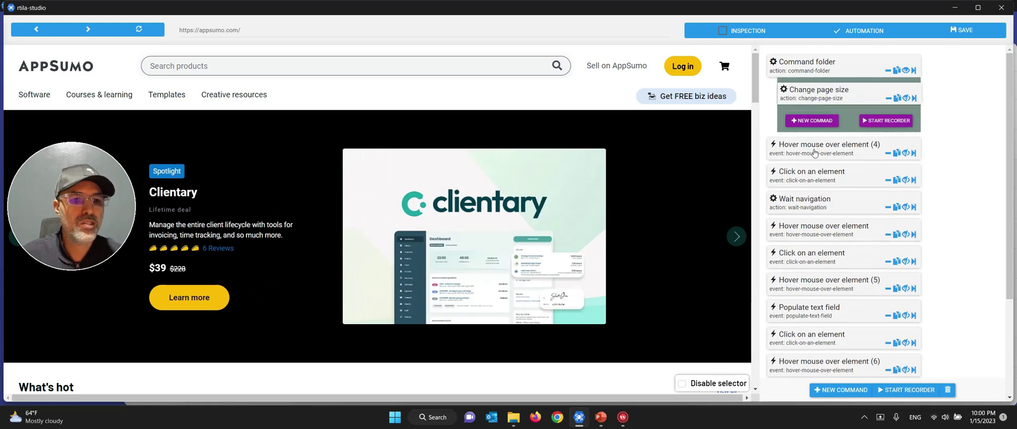
left_click_drag(815, 153, 818, 118)
left_click_drag(823, 180, 825, 144)
left_click_drag(829, 205, 830, 191)
left_click_drag(827, 227, 824, 197)
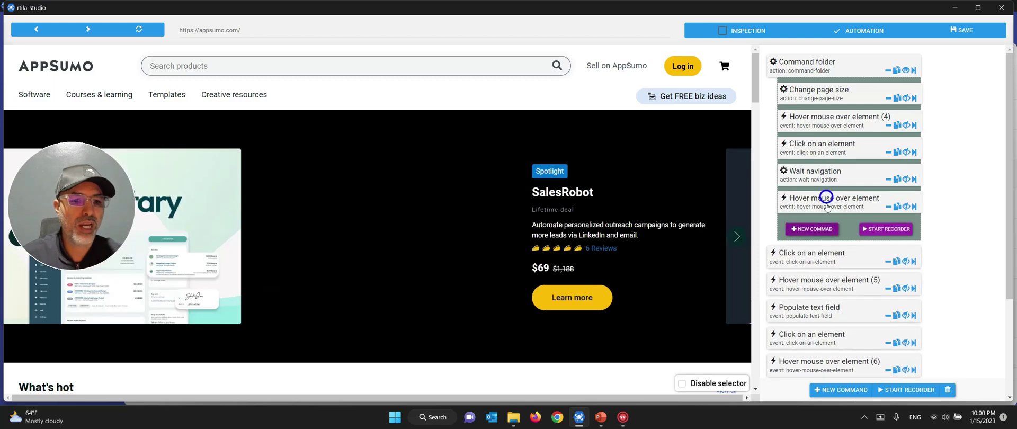
left_click_drag(828, 260, 833, 226)
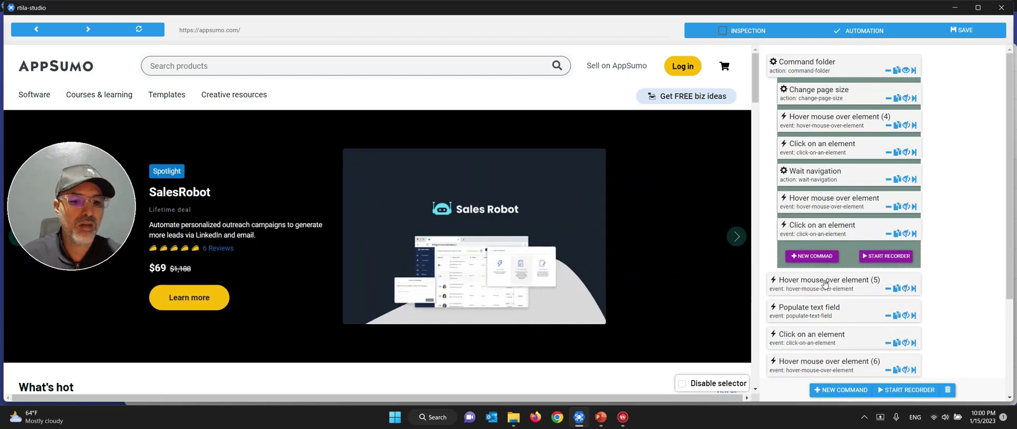
left_click_drag(825, 284, 825, 253)
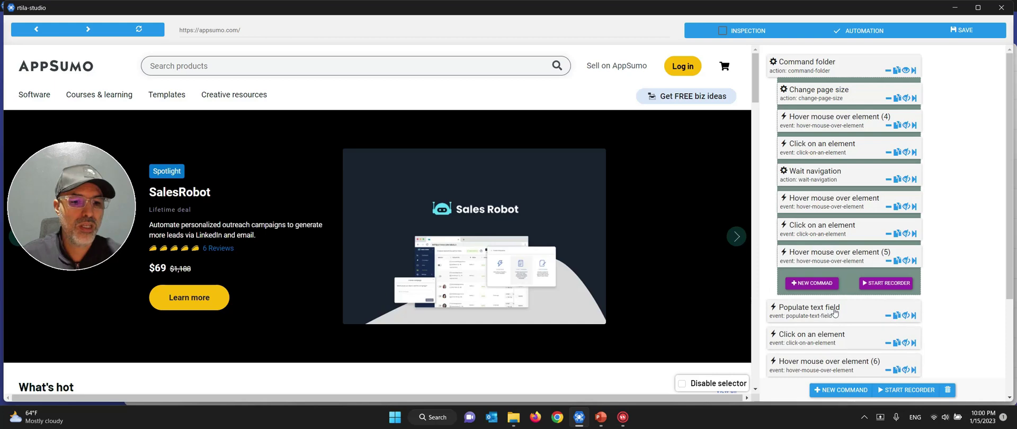
left_click_drag(835, 312, 833, 280)
scroll(837, 273, "down", 2)
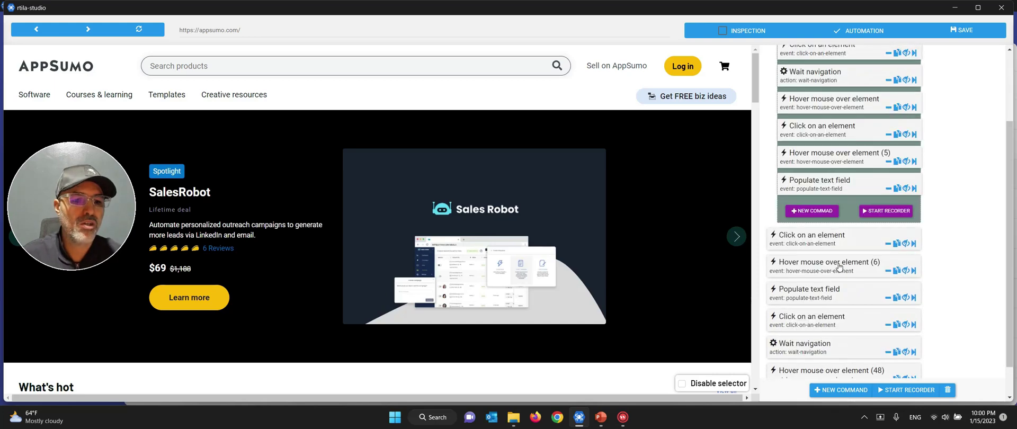
left_click_drag(826, 239, 825, 233)
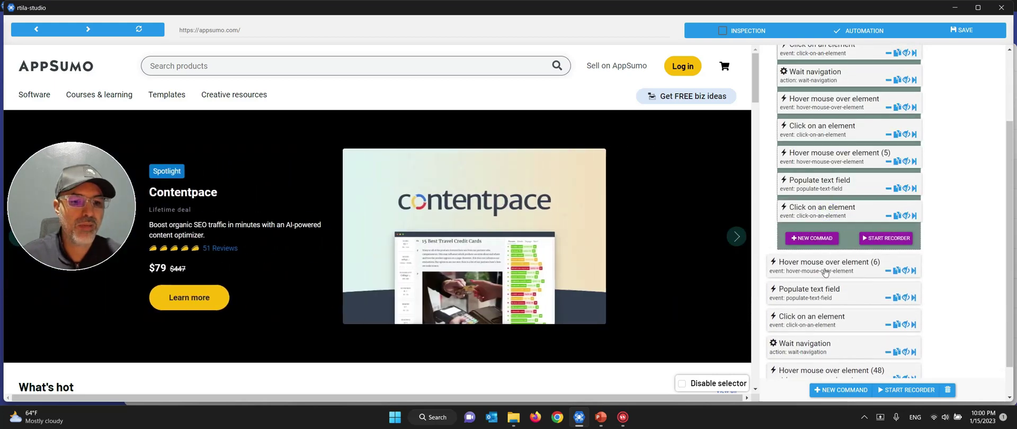
left_click_drag(826, 262, 825, 257)
left_click_drag(826, 239, 826, 240)
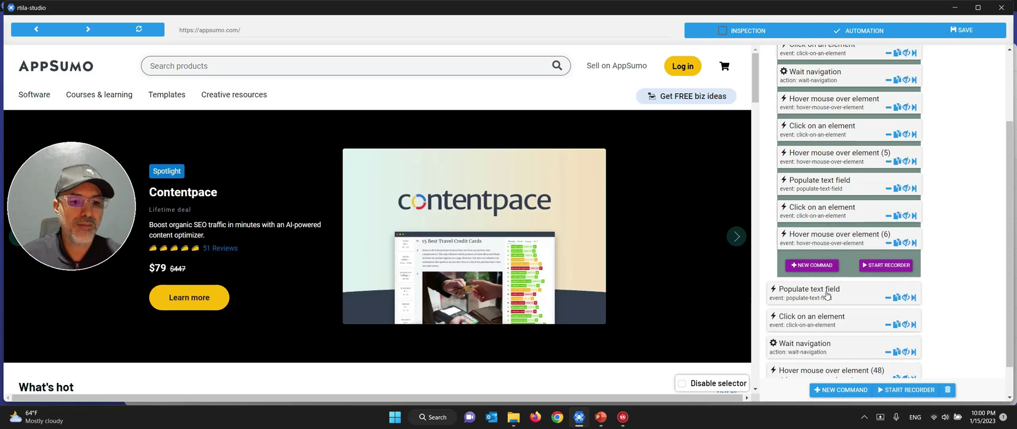
left_click_drag(828, 295, 824, 265)
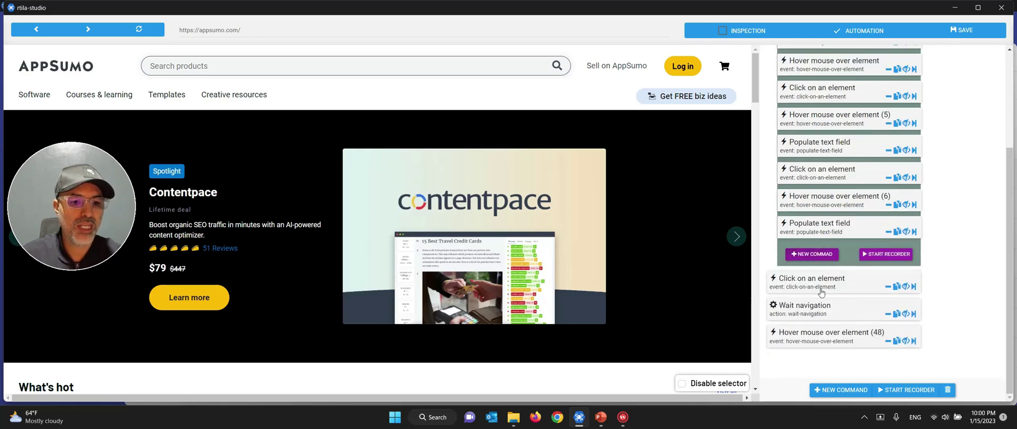
left_click_drag(821, 293, 821, 264)
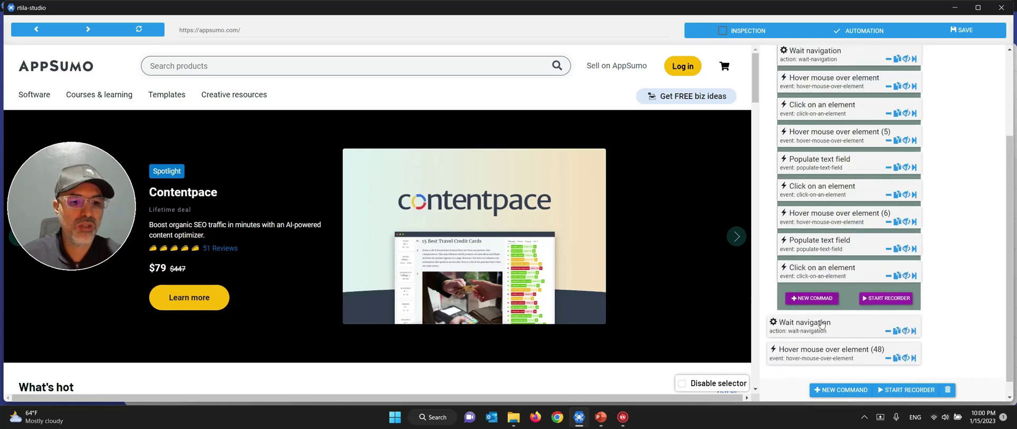
left_click_drag(821, 324, 821, 297)
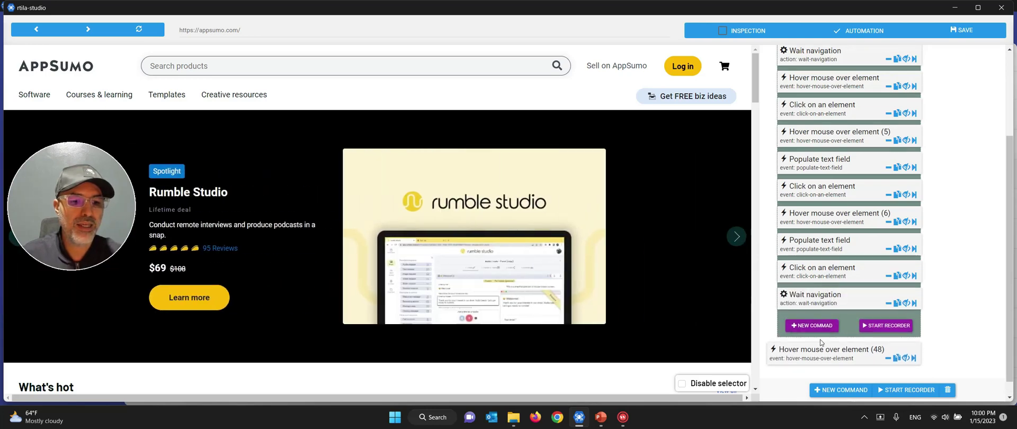
left_click_drag(821, 342, 819, 326)
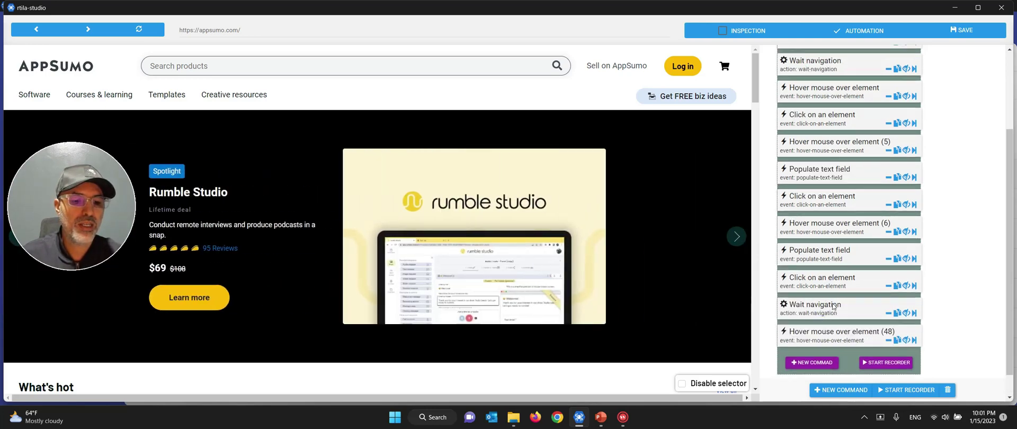
scroll(833, 306, "up", 3)
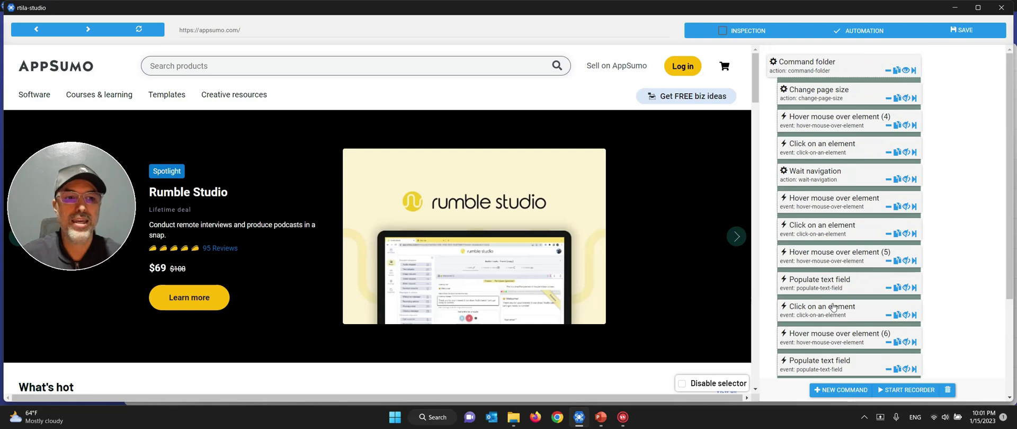
left_click(960, 29)
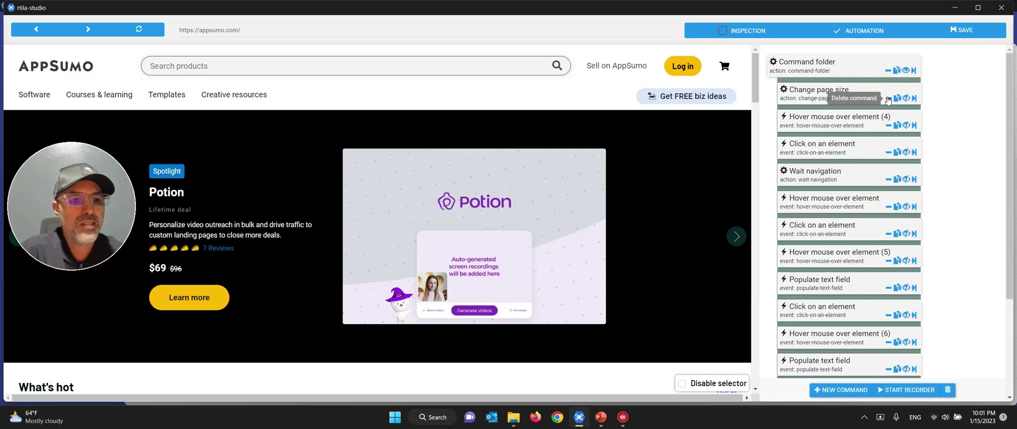
Delete the Change page size command and every Hover mouse over element command from the command folder
left_click(888, 98)
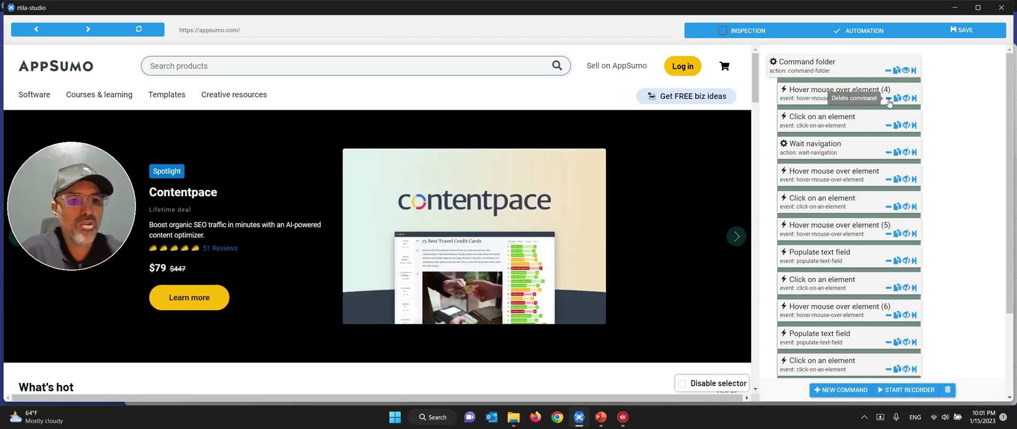
left_click(888, 99)
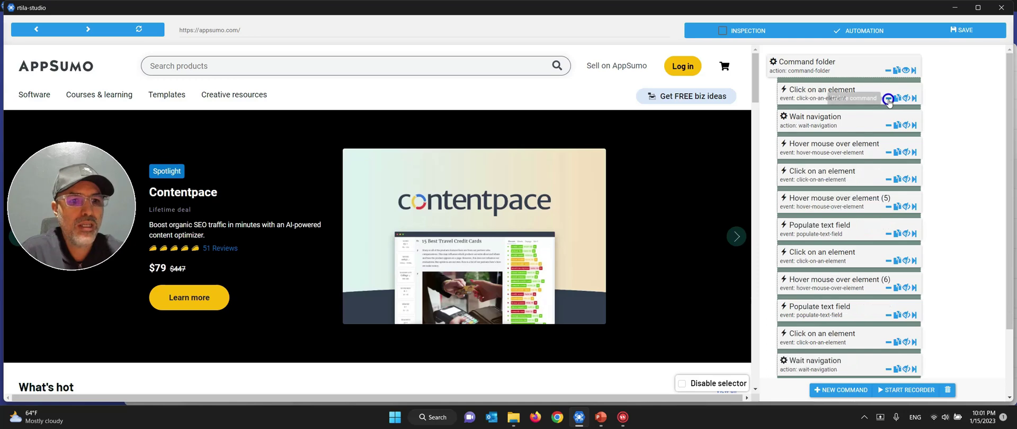
left_click(888, 152)
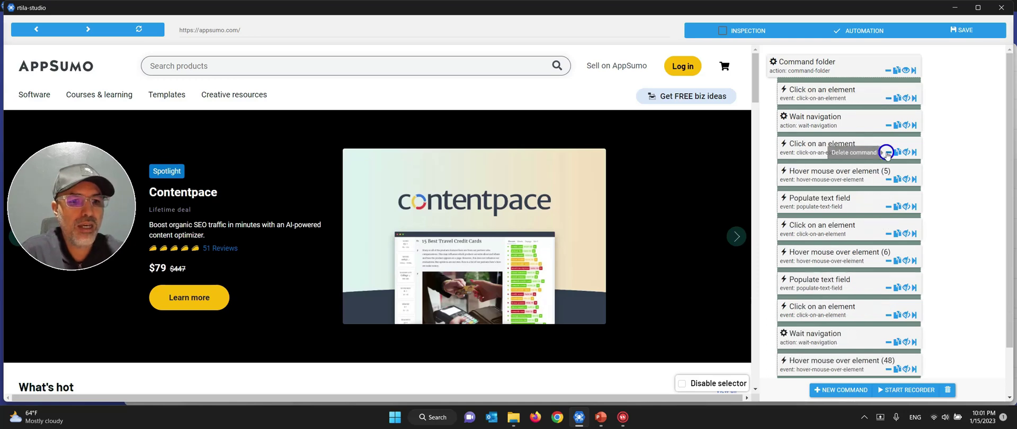
left_click(888, 179)
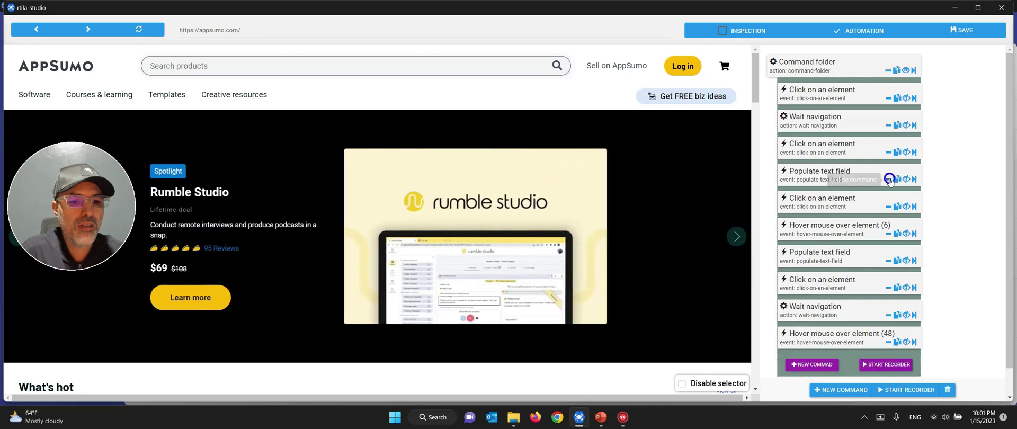
left_click(888, 234)
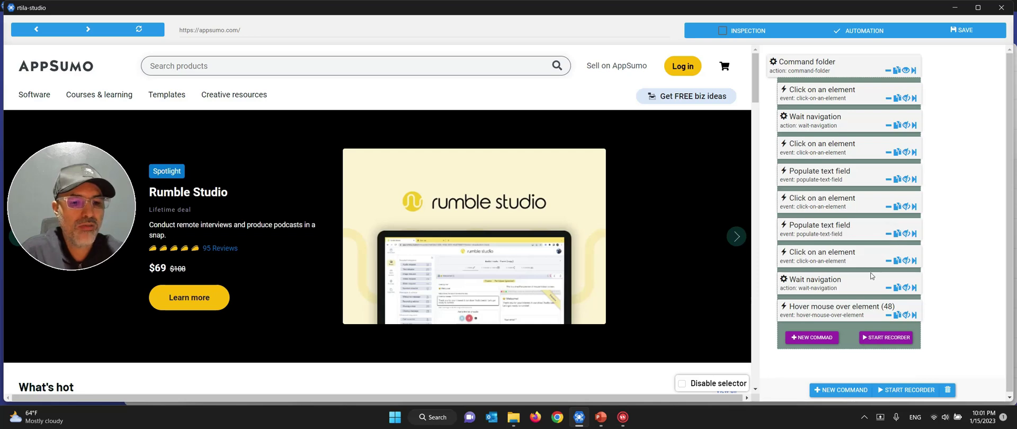
left_click(887, 315)
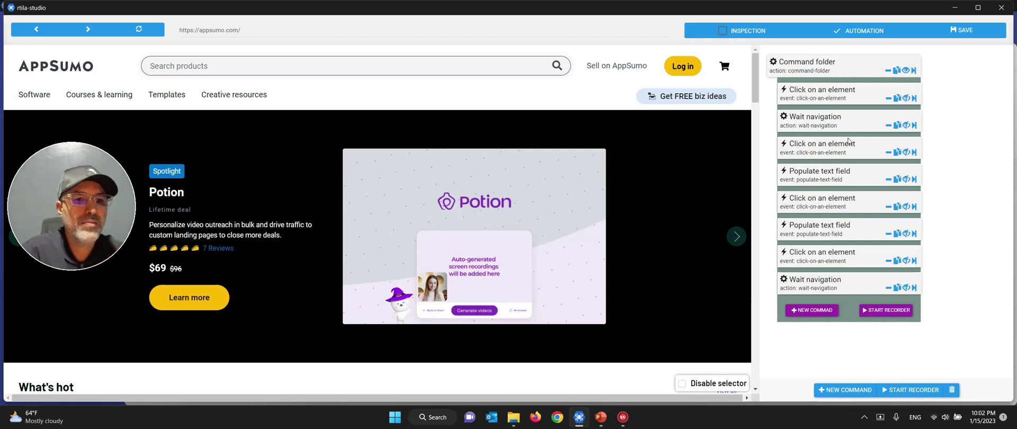
Check the first Wait navigation command's settings and collapse the command folder to hide its commands
left_click(838, 119)
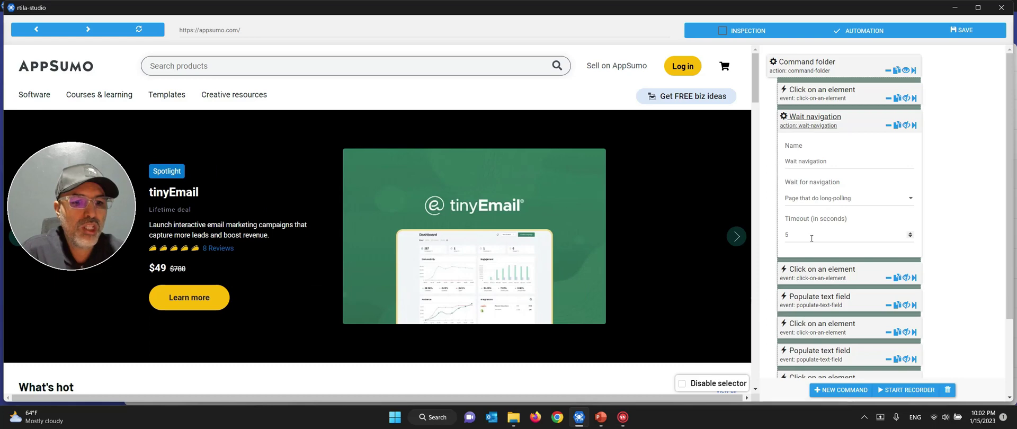
left_click(820, 118)
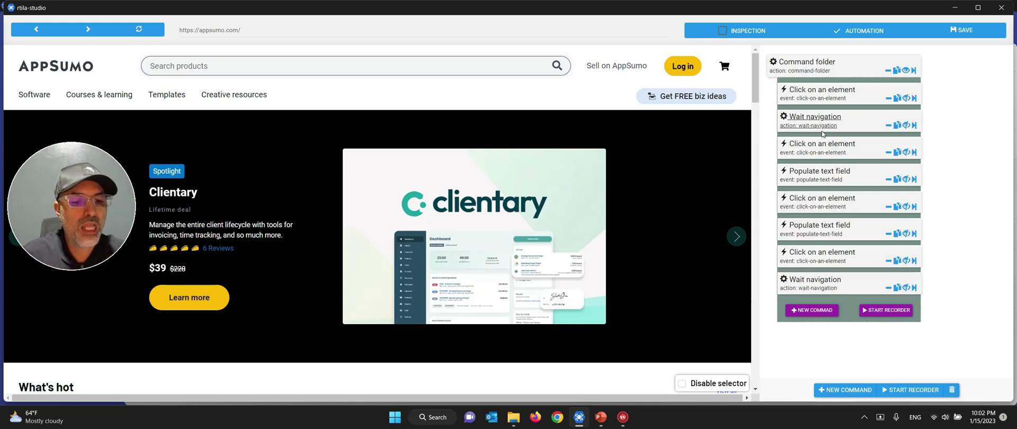
left_click(905, 70)
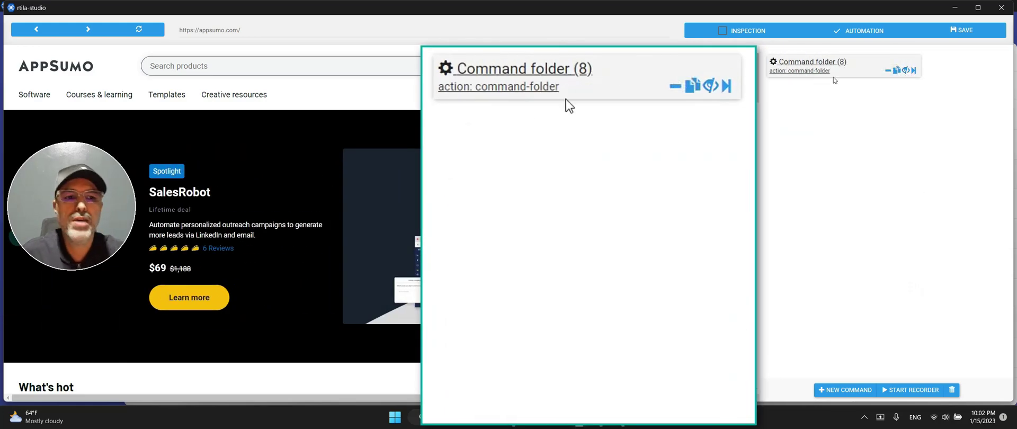
left_click(843, 390)
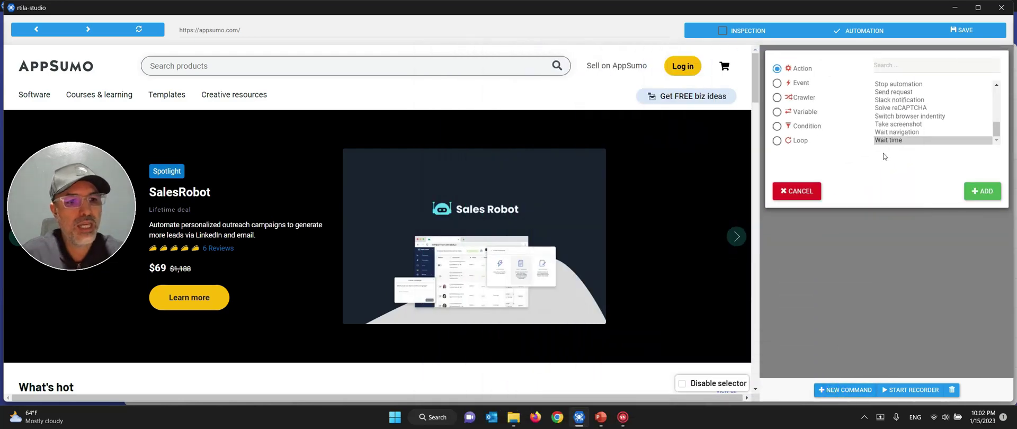
left_click(802, 191)
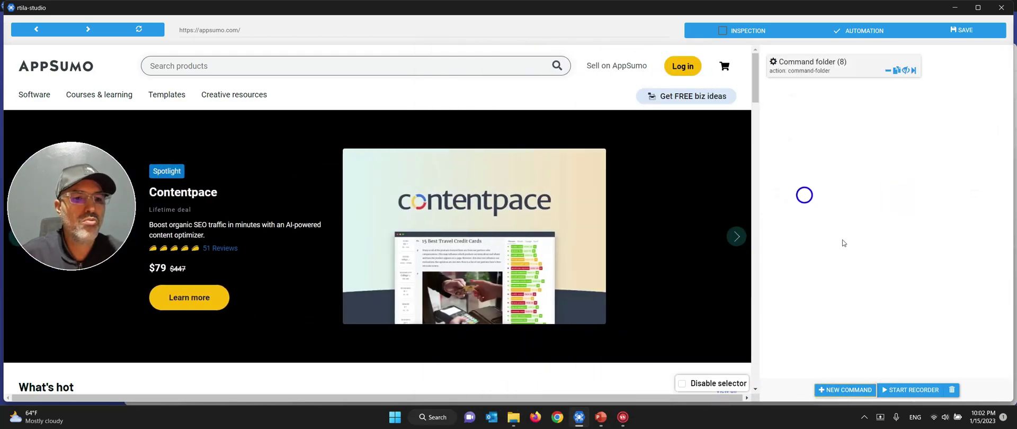